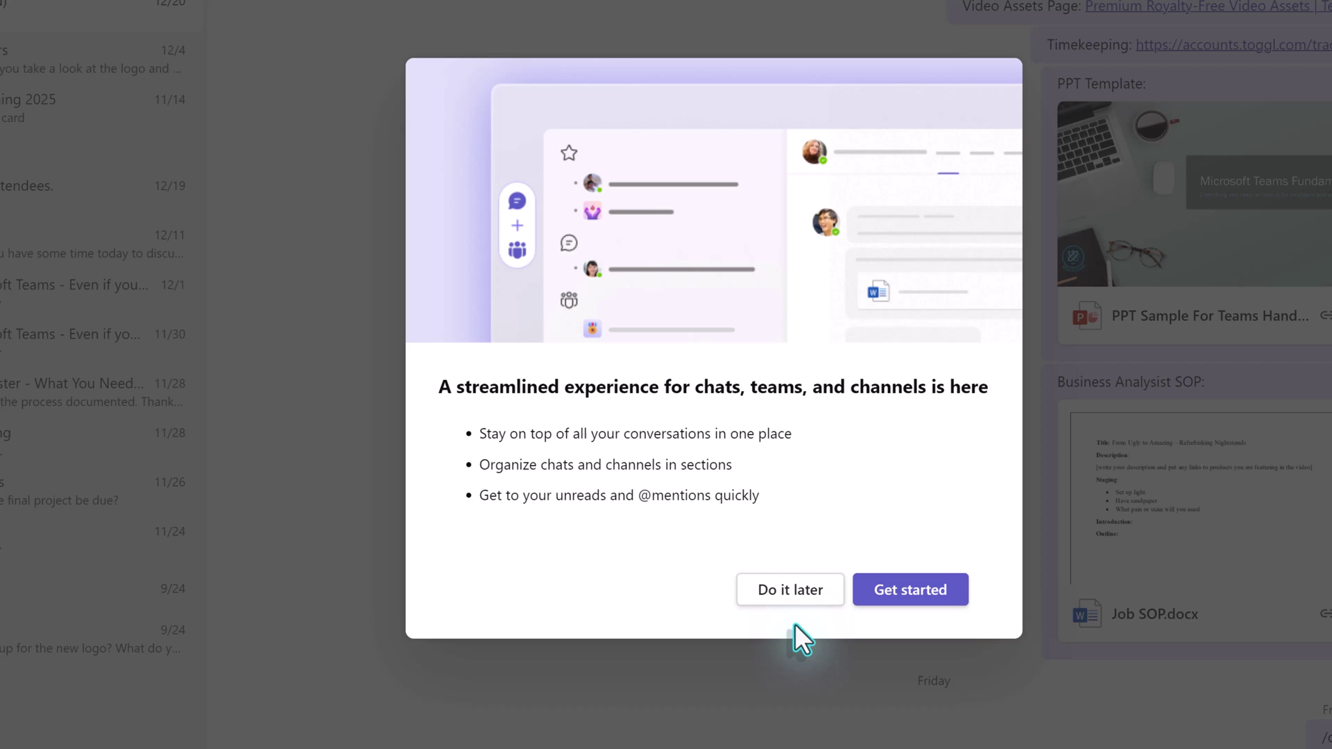
- Start the streamlined chat and channels experience and move the collapsed Teams and channels section above Chats
{"action": "left_click", "coordinate": [906, 591]}
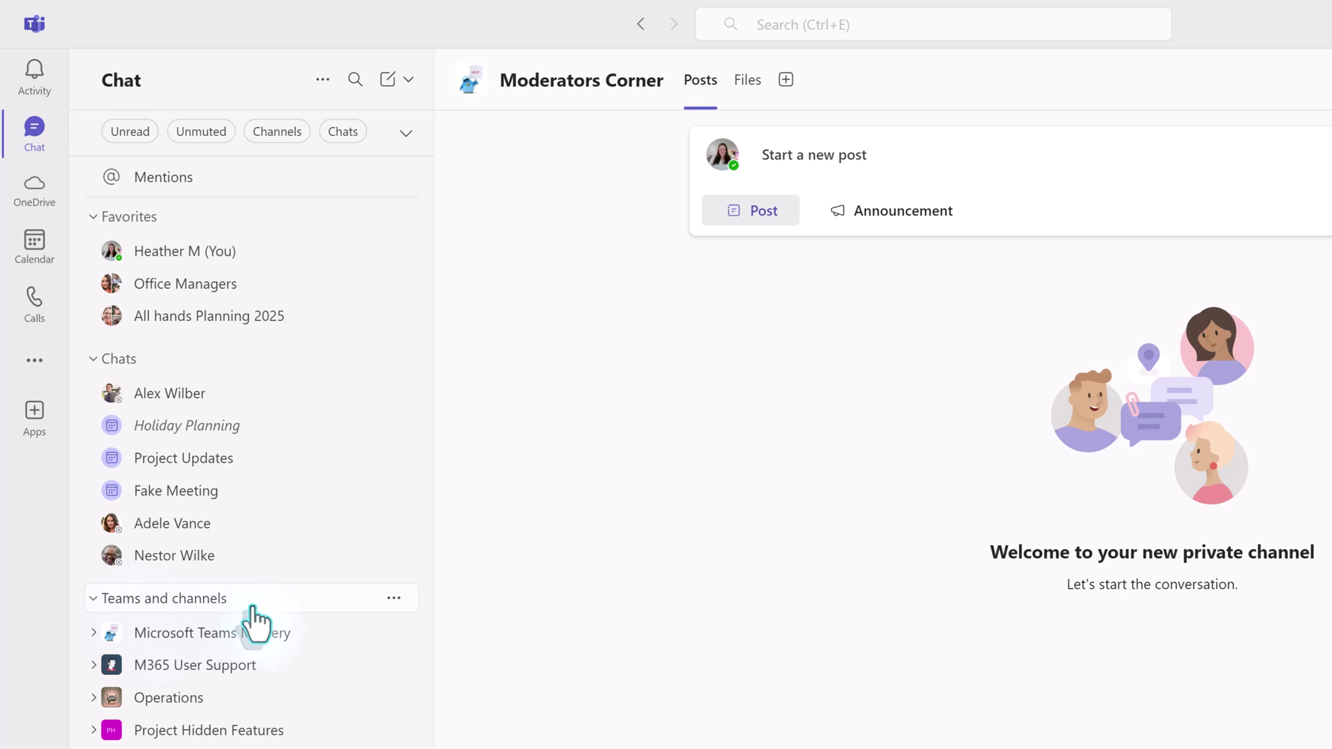
{"action": "left_click", "coordinate": [214, 605]}
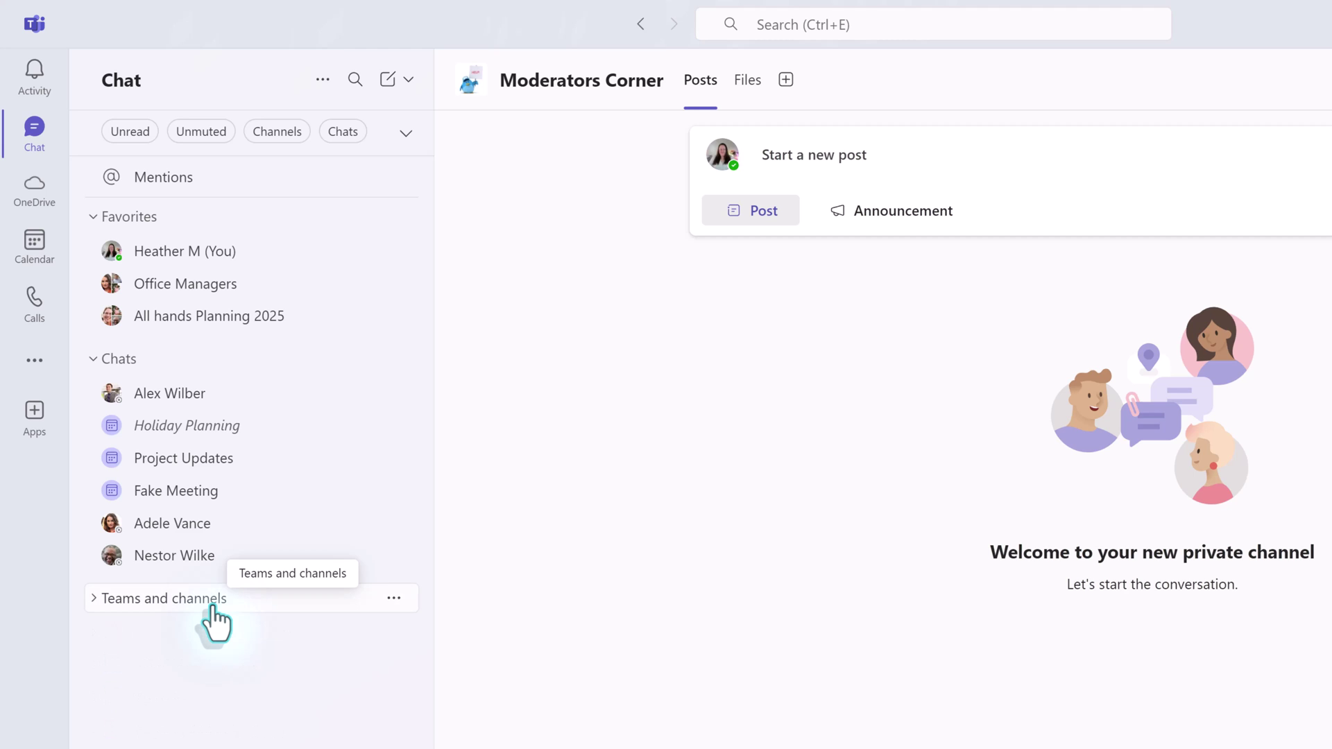
{"action": "left_click_drag", "start_coordinate": [213, 609], "coordinate": [241, 252]}
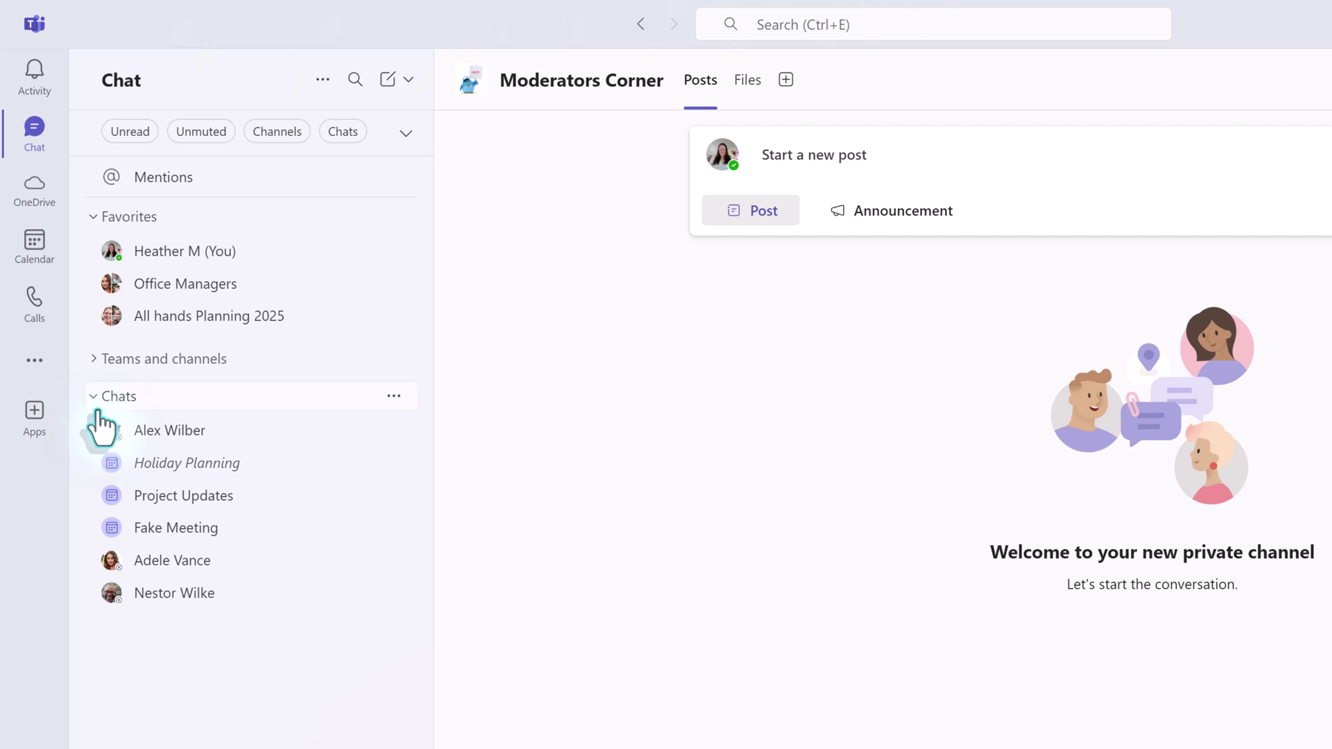
- Show the AMA - About Microsoft Teams channel of the Microsoft Teams Mastery team in Favorites, and collapse that team
{"action": "left_click", "coordinate": [94, 359]}
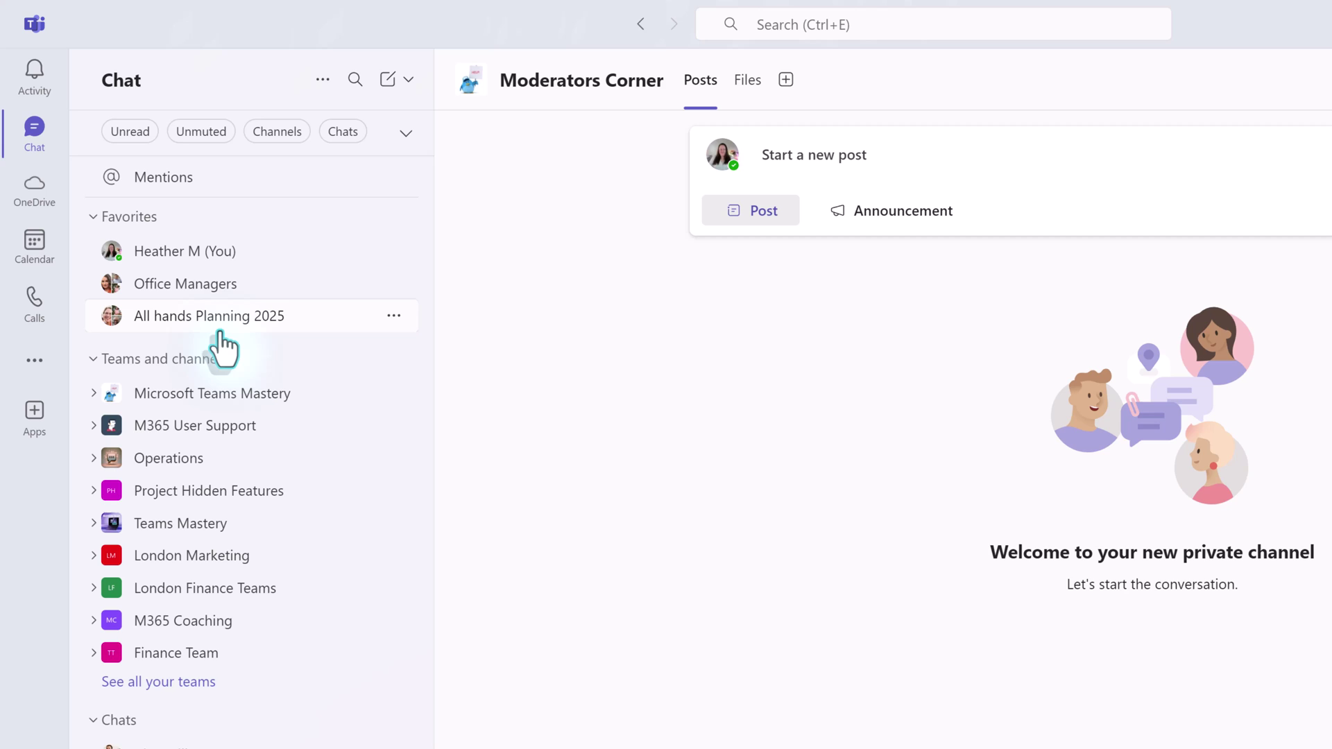
{"action": "left_click", "coordinate": [93, 394]}
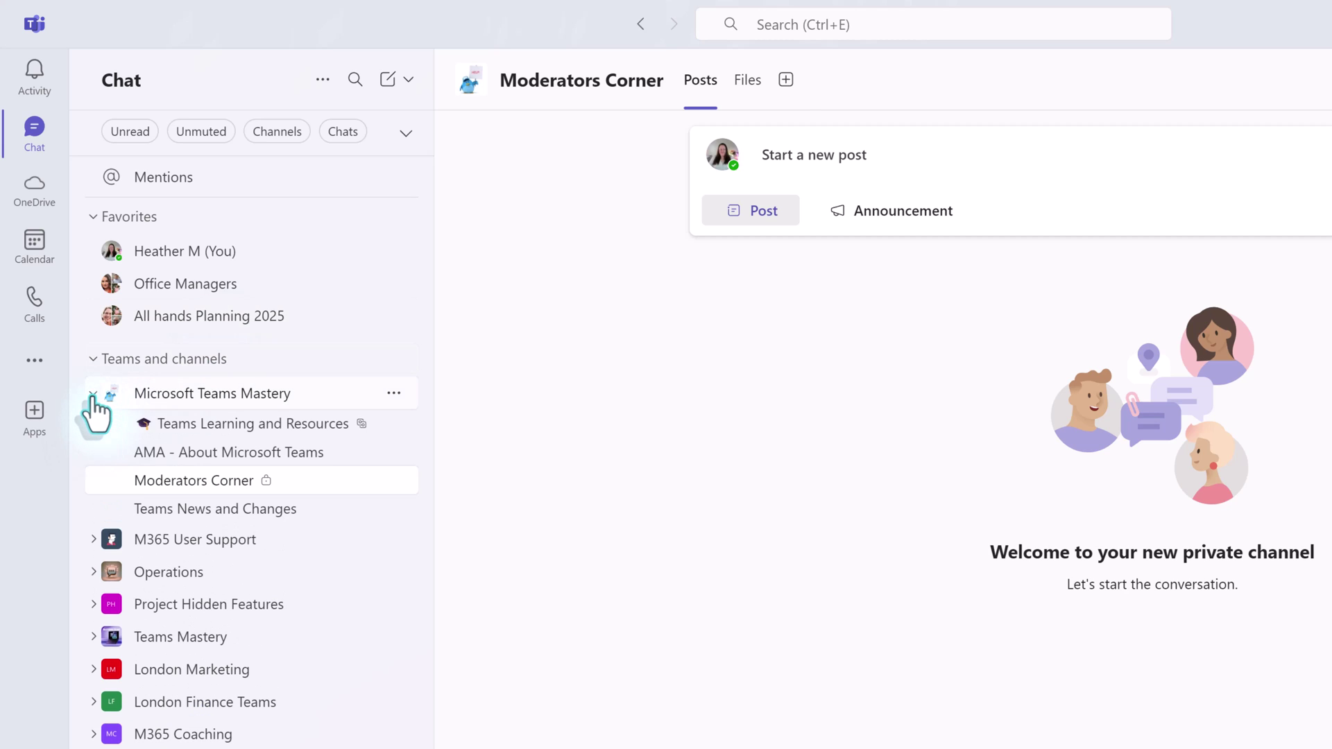
{"action": "left_click", "coordinate": [393, 453]}
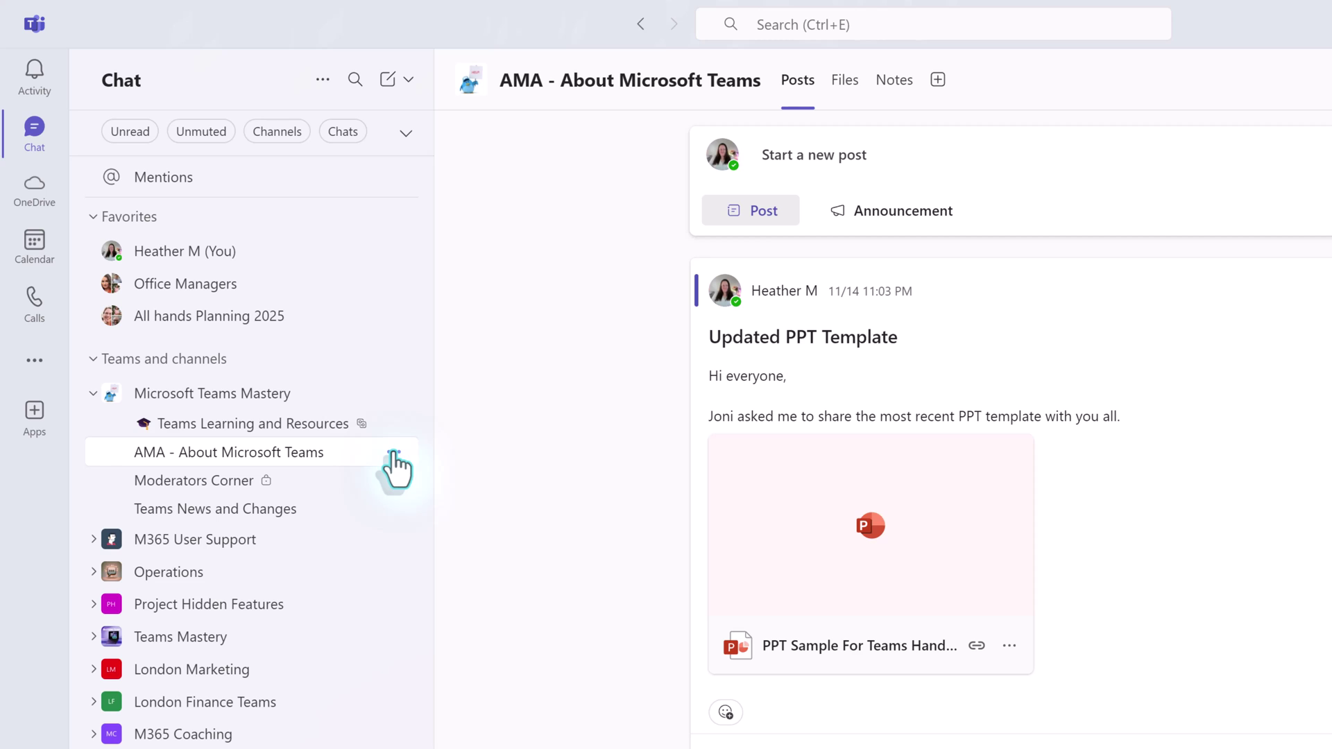
{"action": "left_click", "coordinate": [394, 453]}
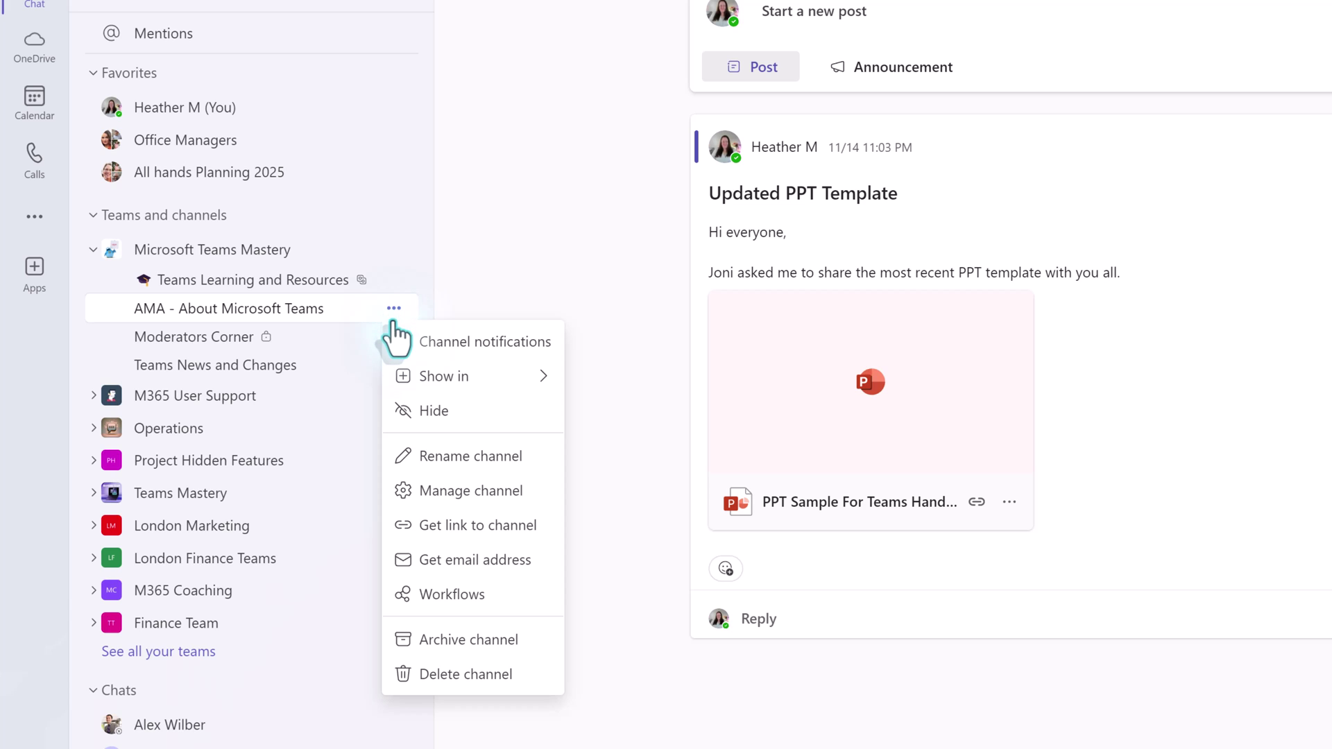
{"action": "mouse_move", "coordinate": [426, 378]}
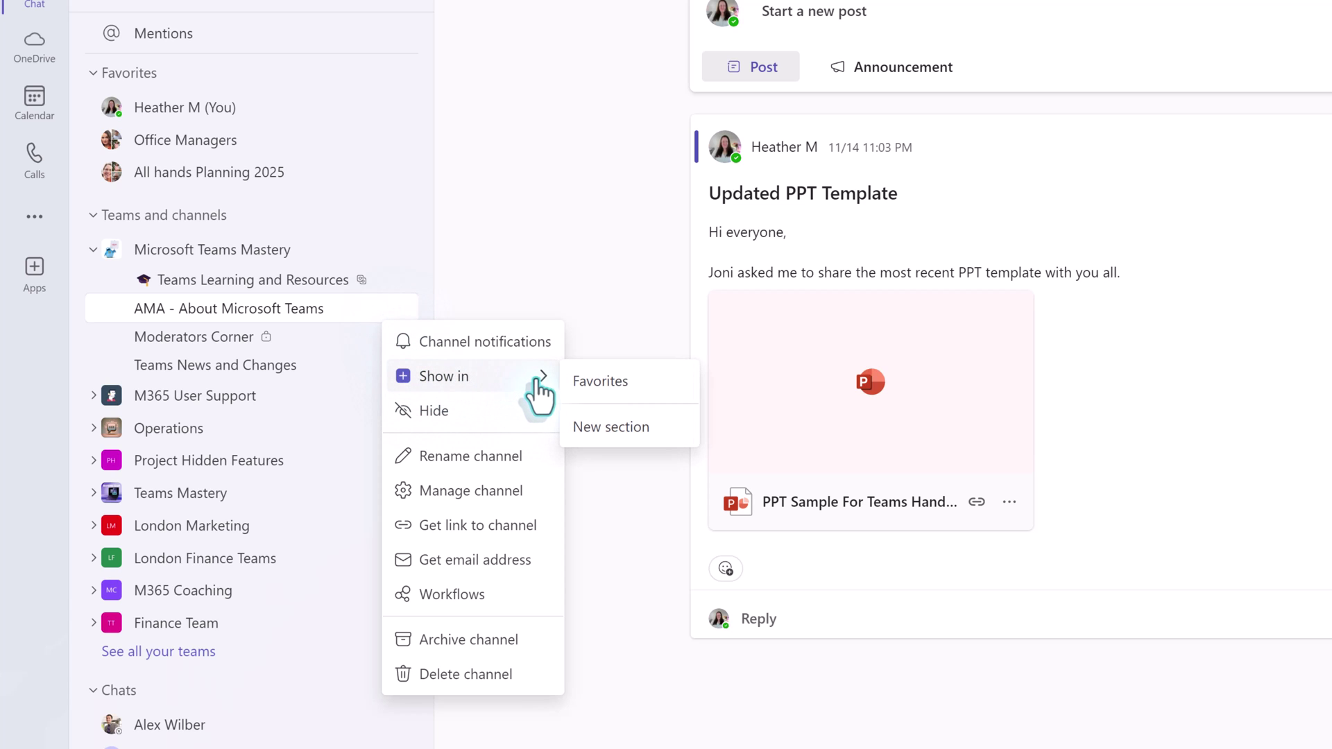
{"action": "left_click", "coordinate": [651, 381]}
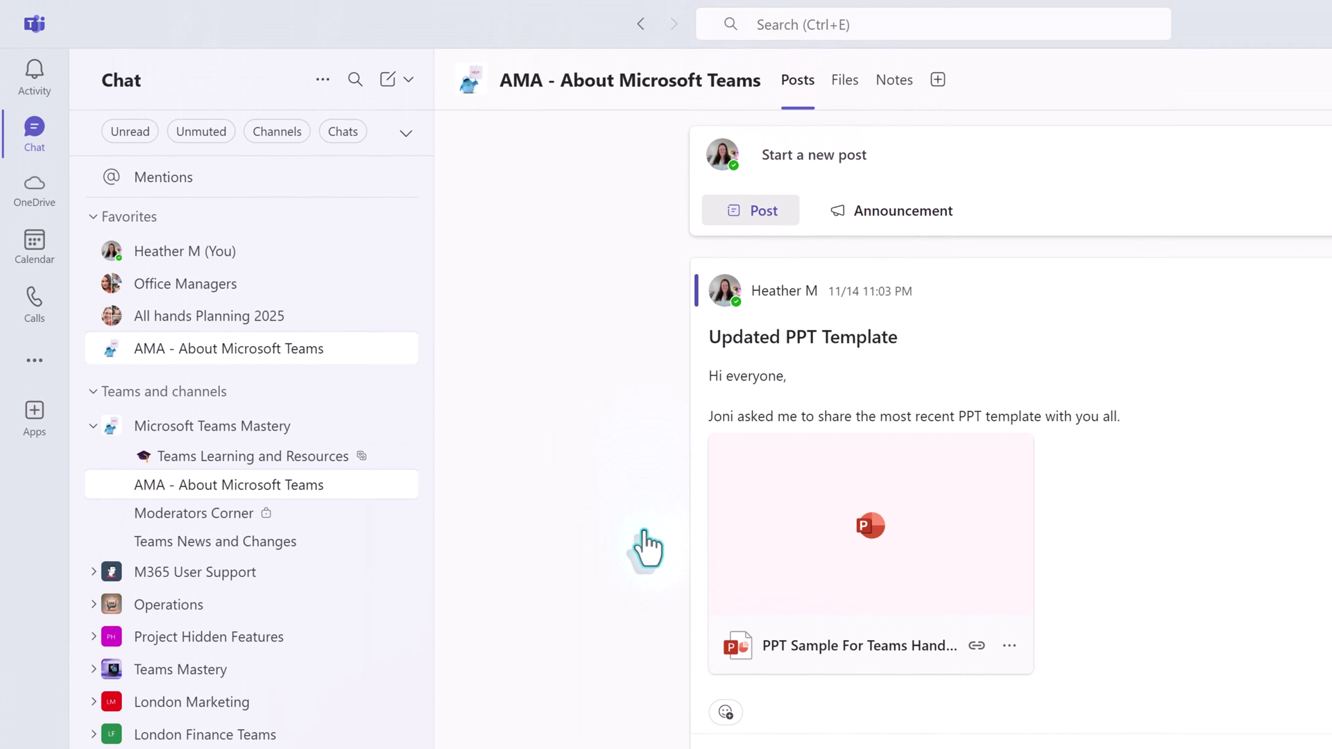
{"action": "left_click", "coordinate": [93, 427]}
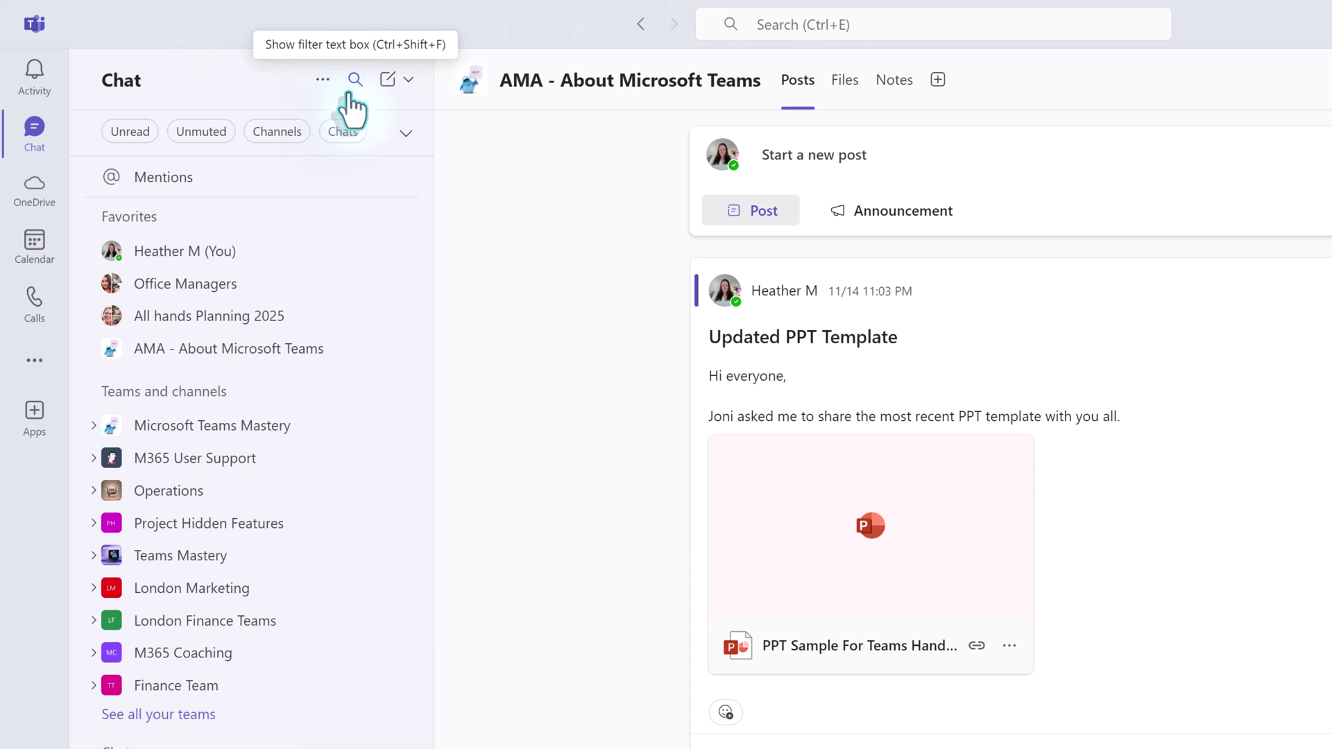
- Create a new section named Accounting
{"action": "left_click", "coordinate": [407, 80]}
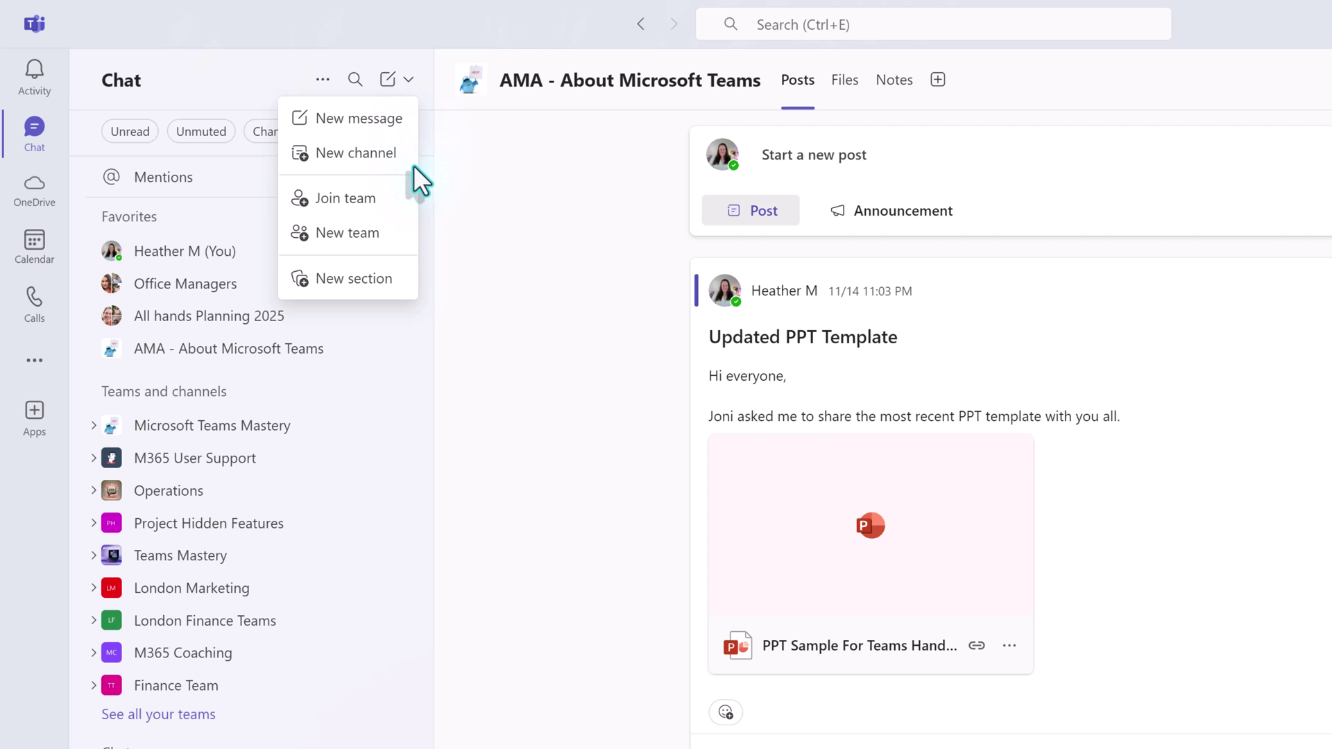
{"action": "left_click", "coordinate": [405, 291]}
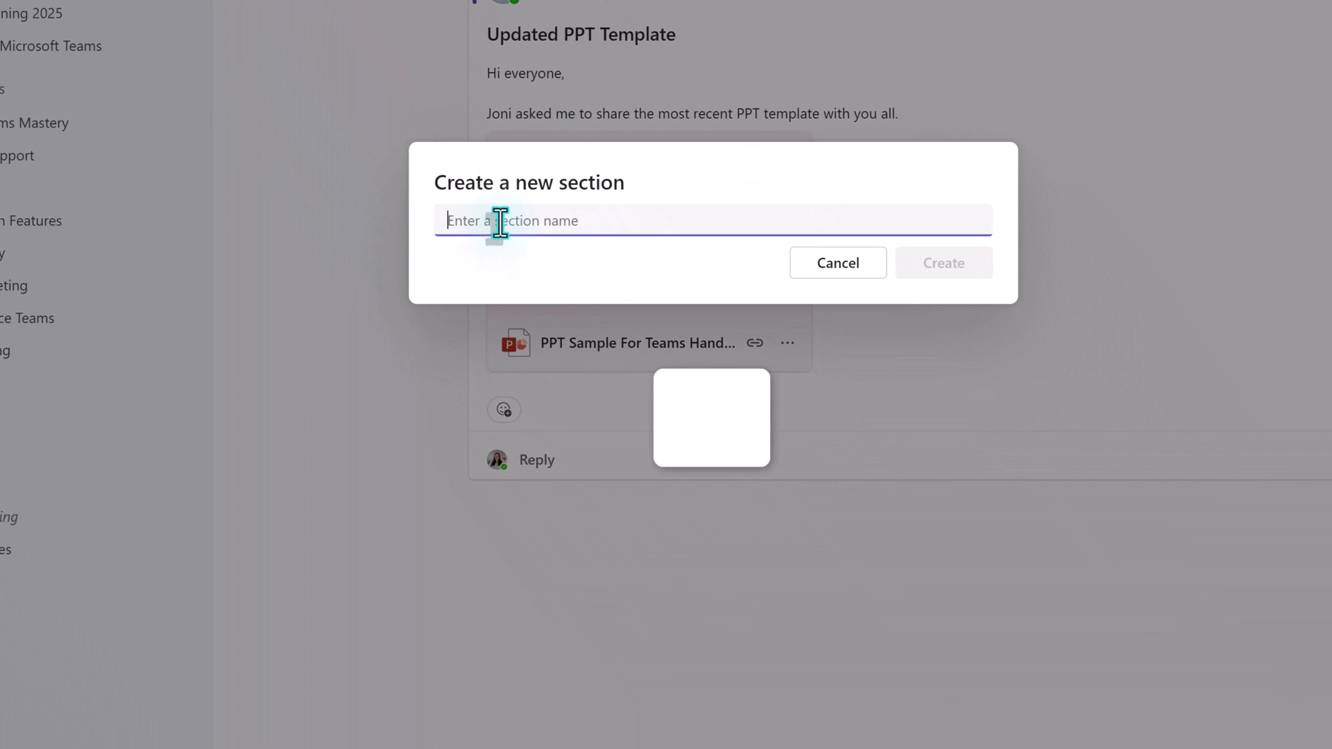
{"action": "type", "text": "Accounting"}
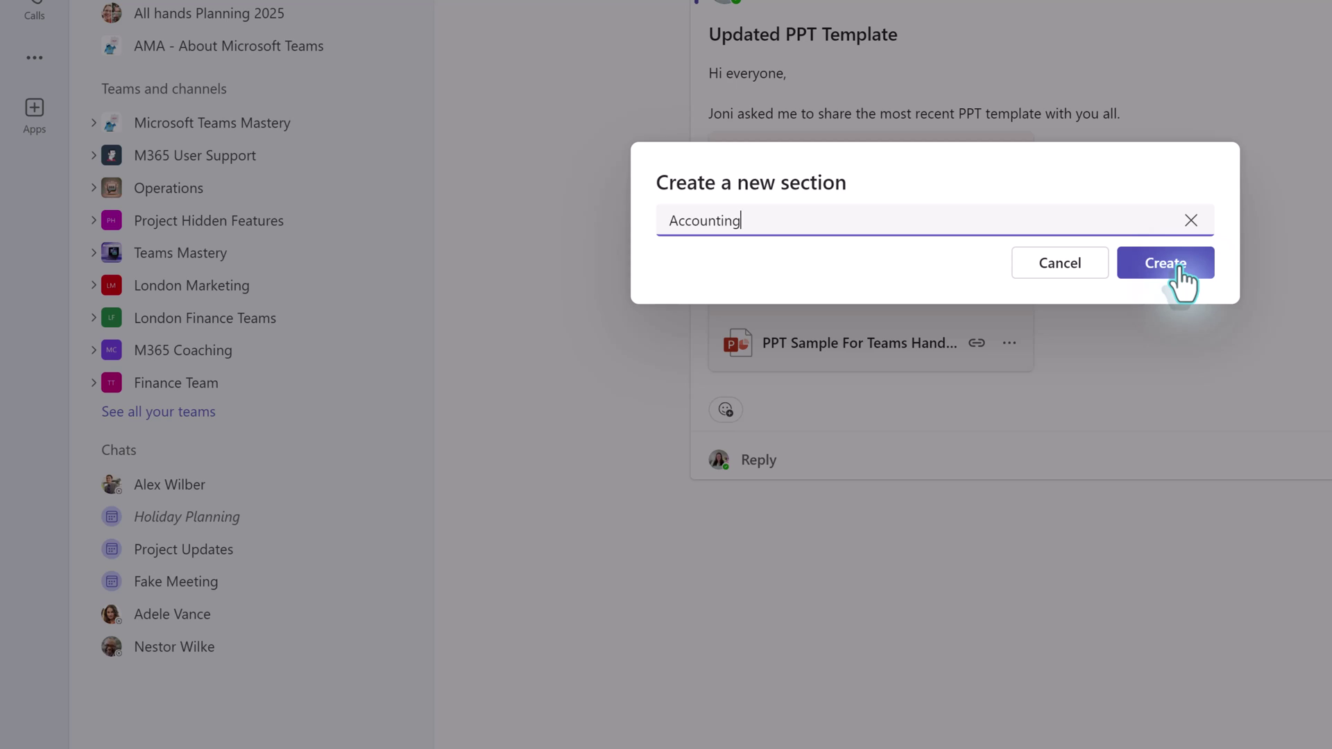
{"action": "left_click", "coordinate": [1182, 271]}
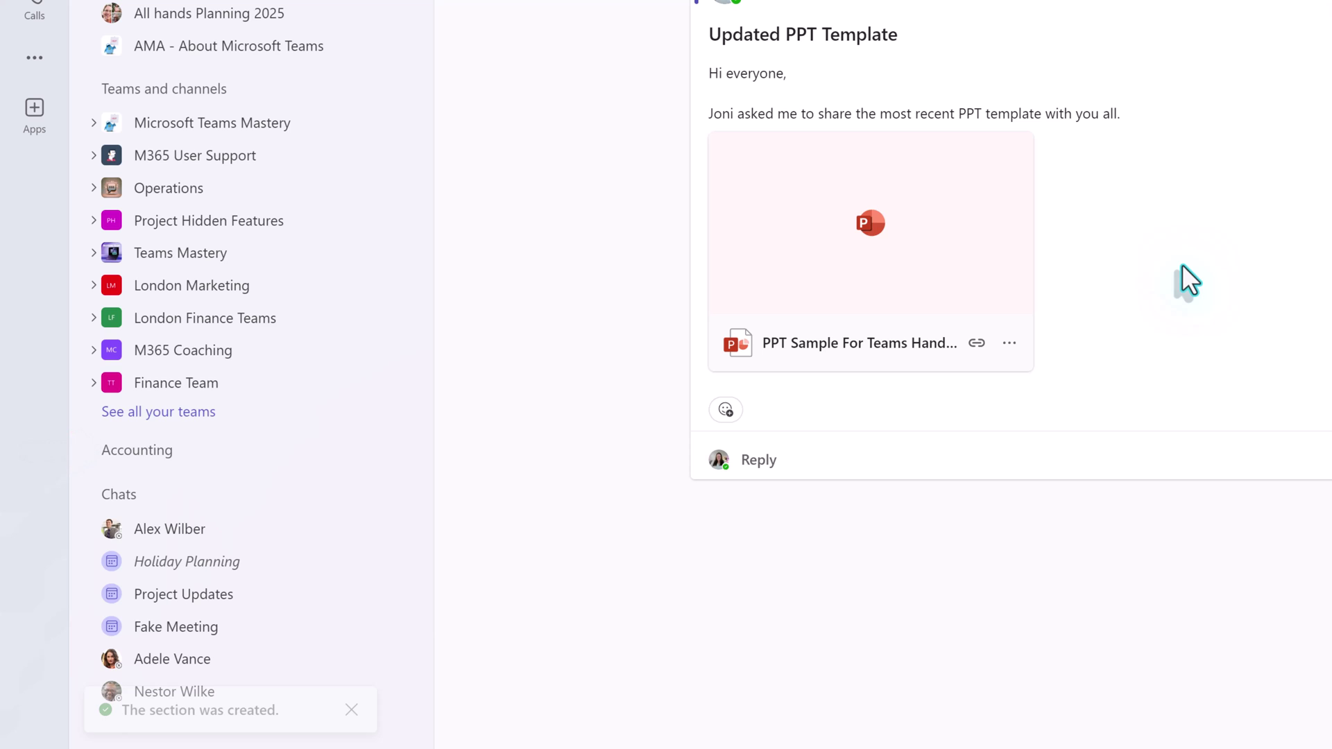
- Show the Finance Team's Announcements channel in the Accounting section
{"action": "left_click", "coordinate": [93, 383]}
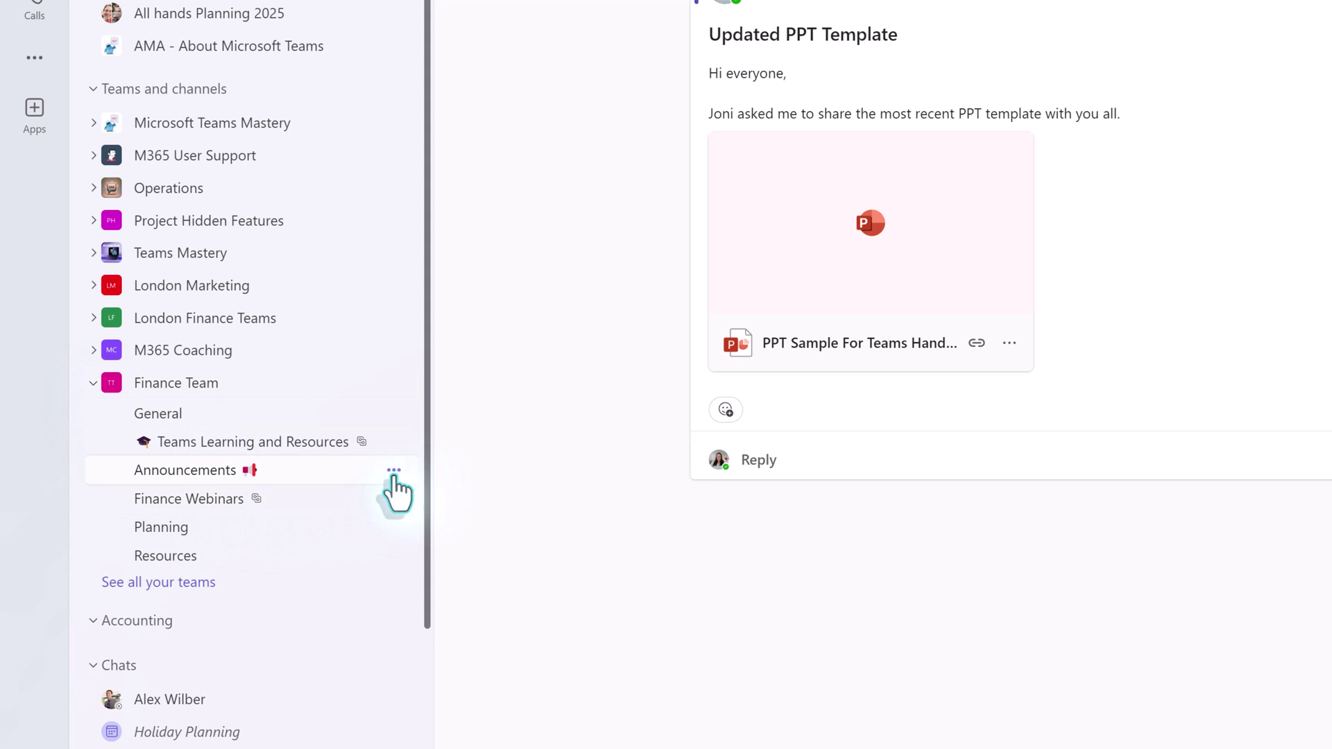
{"action": "left_click", "coordinate": [394, 471]}
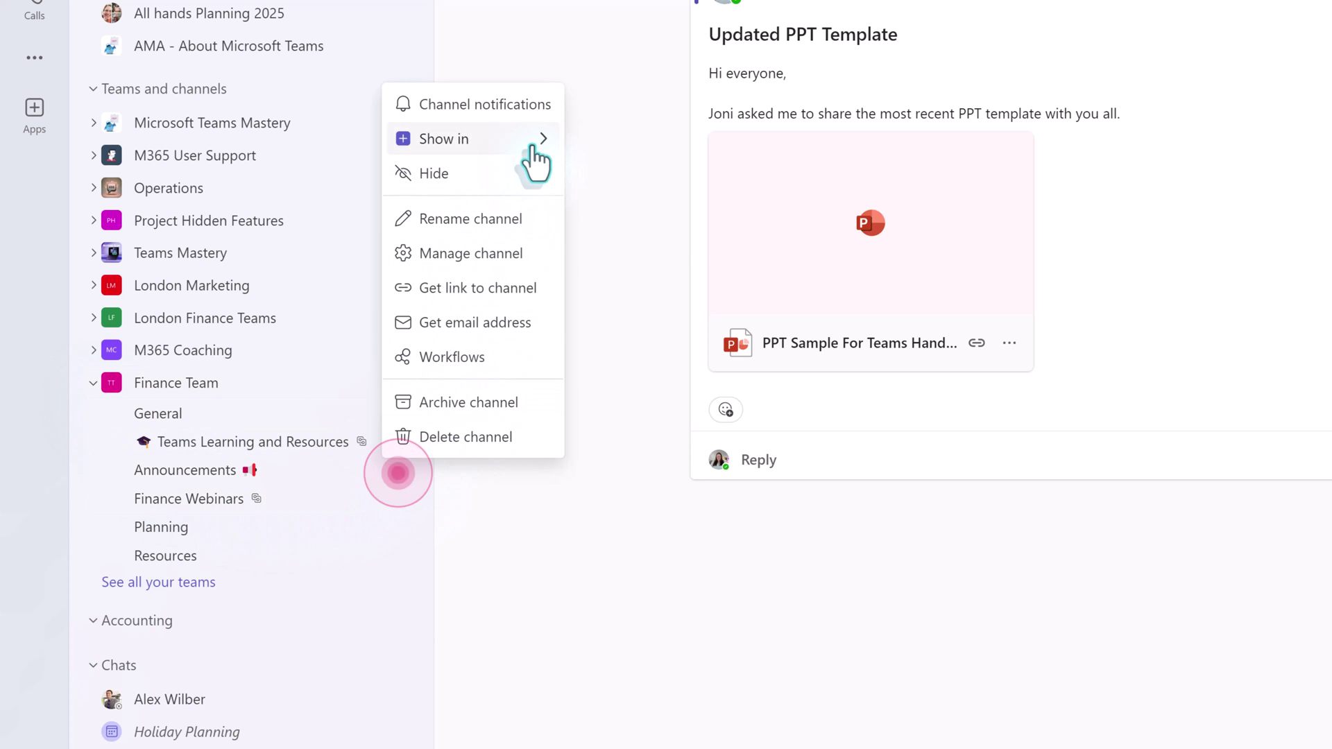
{"action": "mouse_move", "coordinate": [538, 156]}
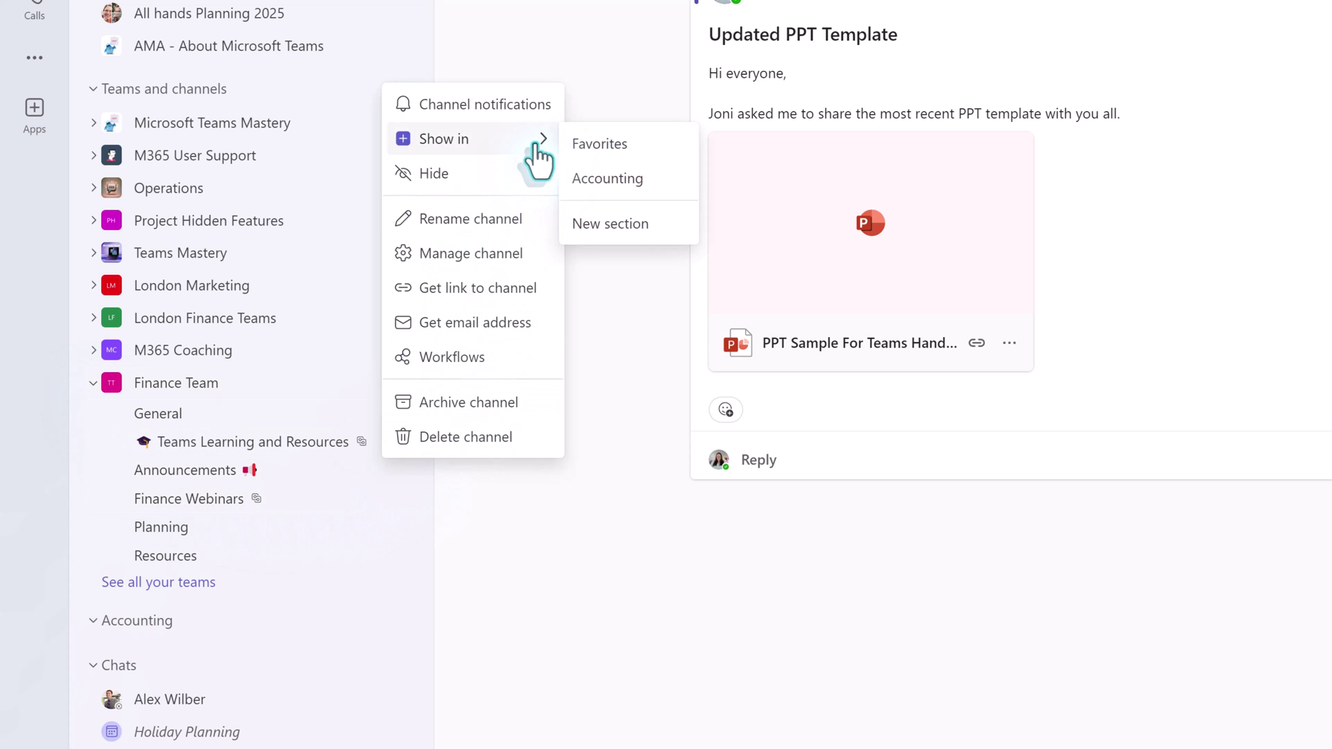
{"action": "left_click", "coordinate": [608, 182]}
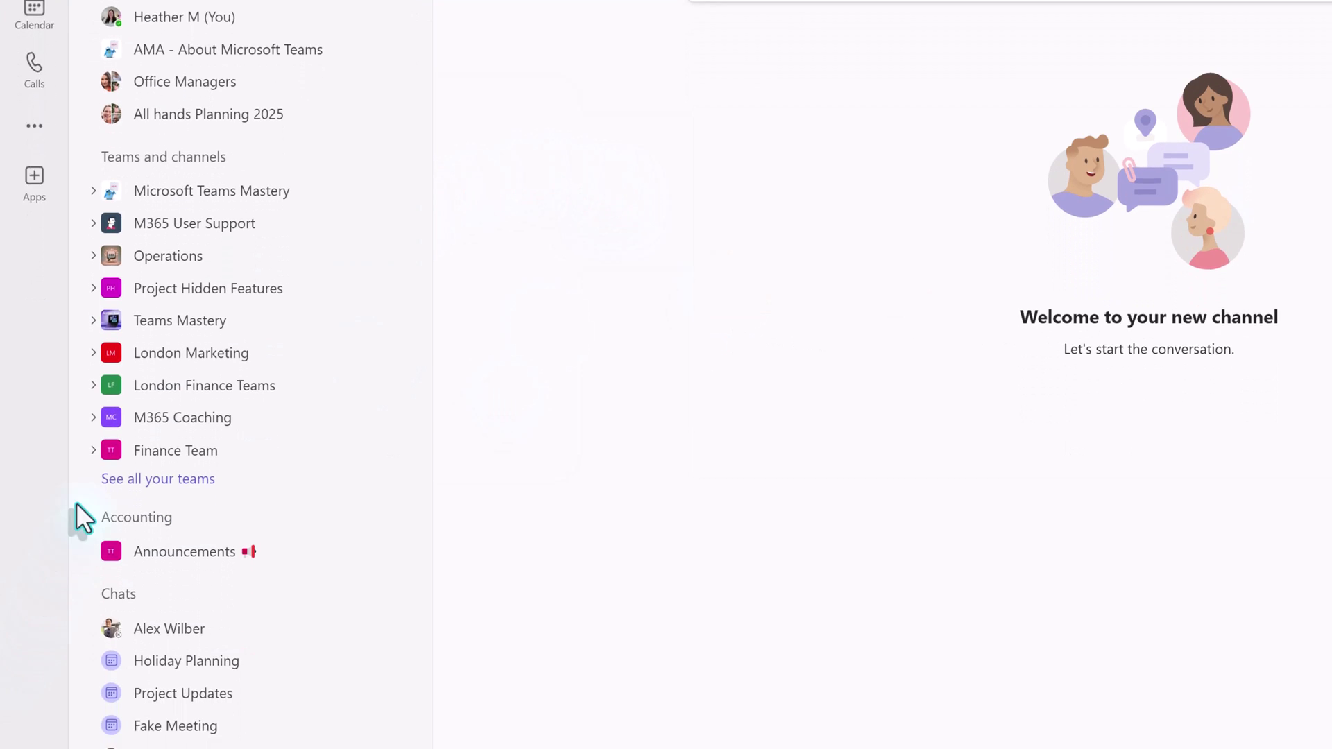
- Show the General channel of London Finance Teams in the Accounting section
{"action": "scroll", "coordinate": [83, 485], "scroll_direction": "down", "scroll_amount": 1}
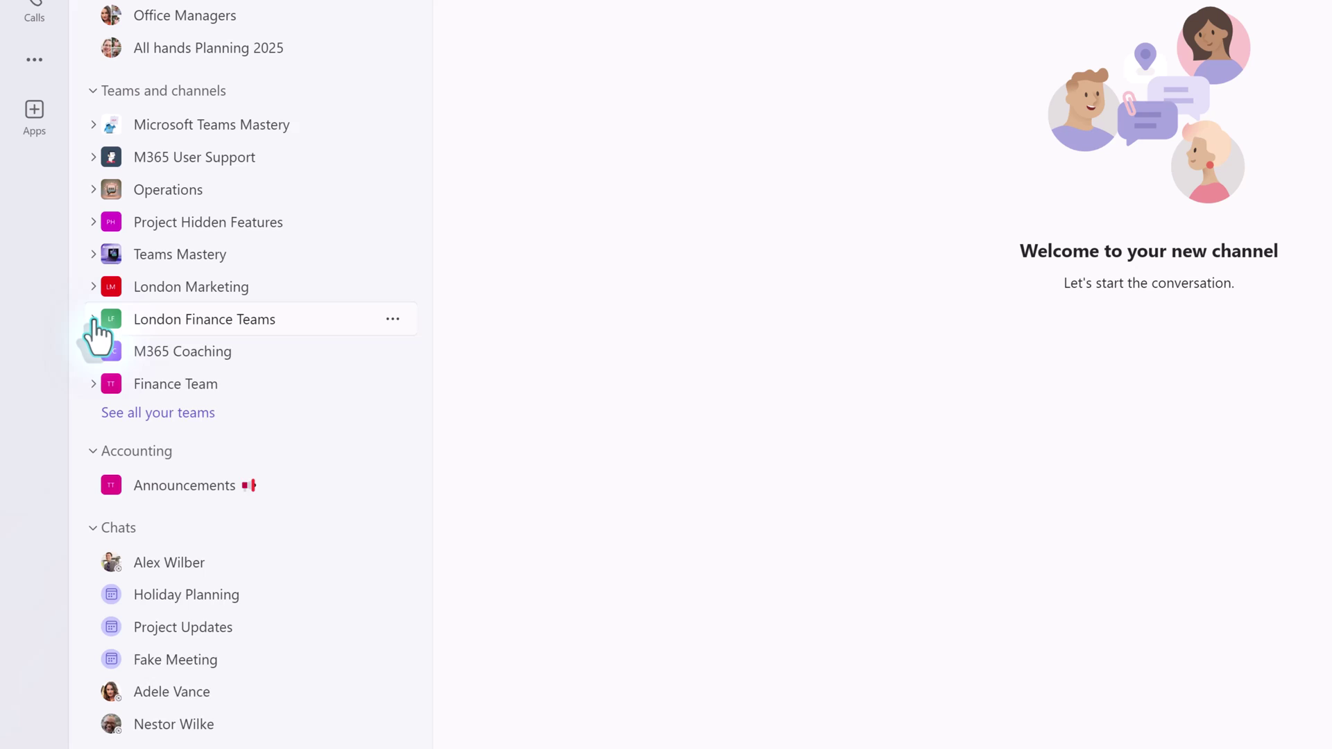
{"action": "left_click", "coordinate": [93, 319]}
{"action": "left_click", "coordinate": [392, 349]}
{"action": "mouse_move", "coordinate": [506, 418]}
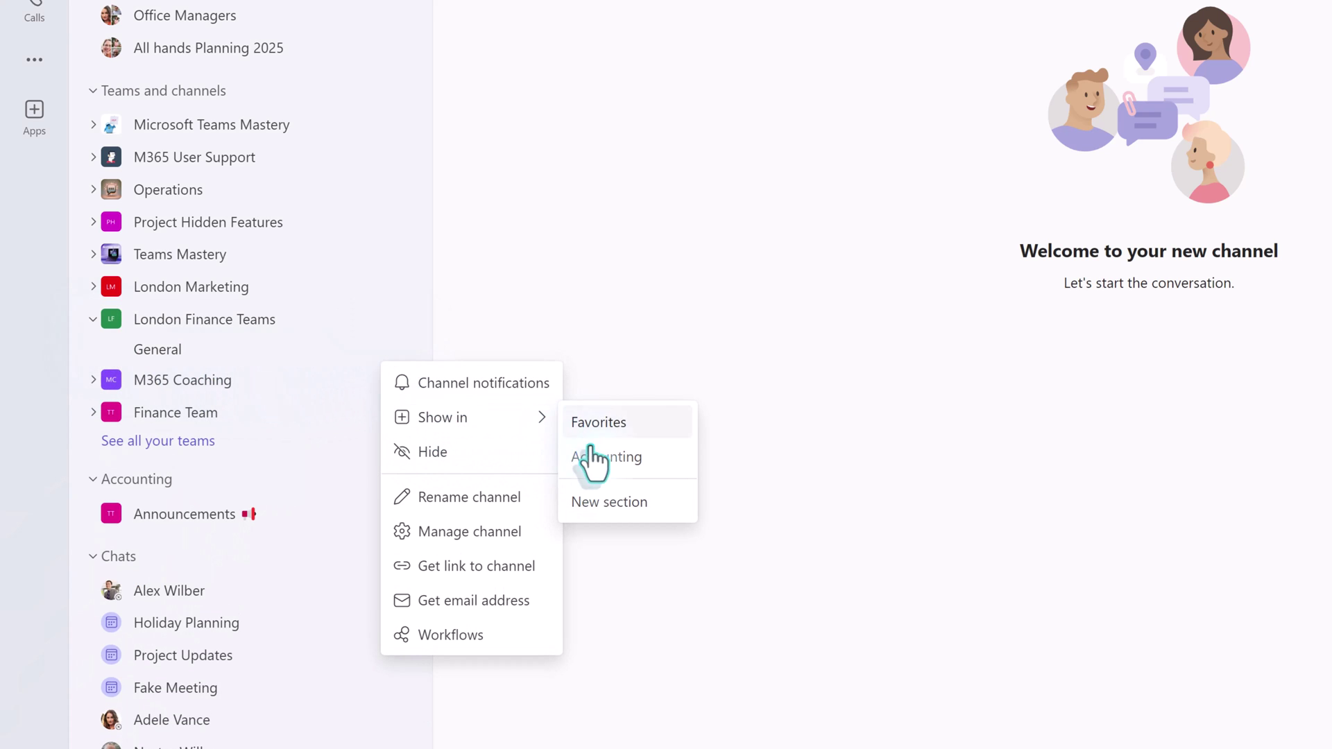
{"action": "left_click", "coordinate": [593, 455]}
- Show the Finance Team's Planning channel in the Accounting section
{"action": "left_click", "coordinate": [93, 412]}
{"action": "left_click", "coordinate": [393, 556]}
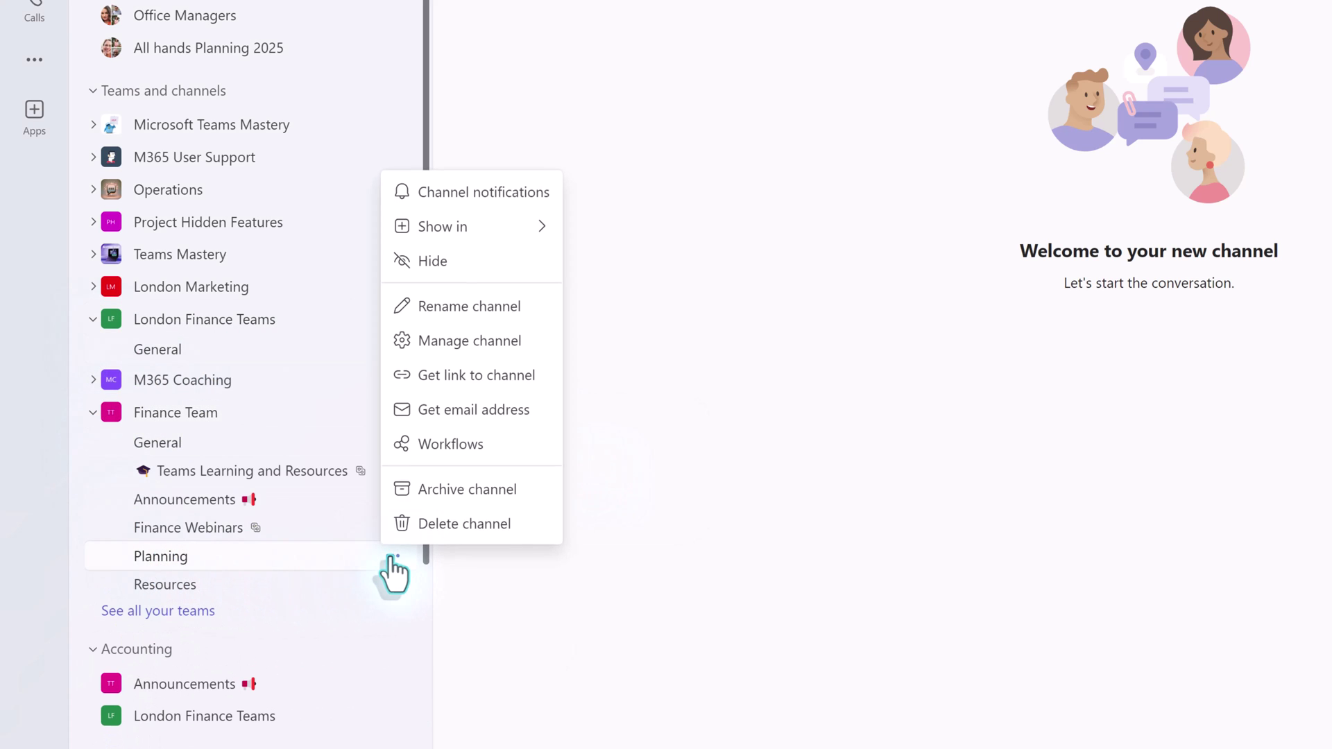
{"action": "mouse_move", "coordinate": [544, 227]}
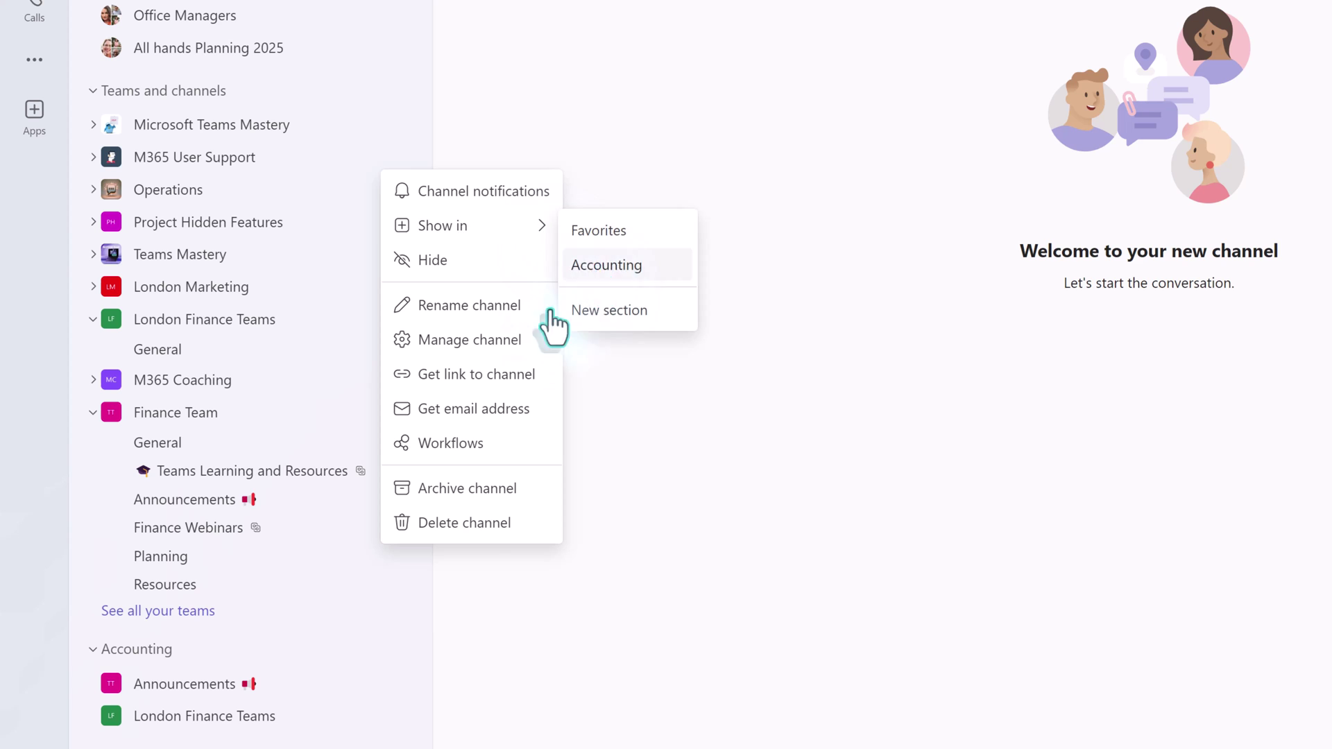
{"action": "left_click", "coordinate": [597, 264]}
{"action": "scroll", "coordinate": [434, 552], "scroll_direction": "down", "scroll_amount": 1}
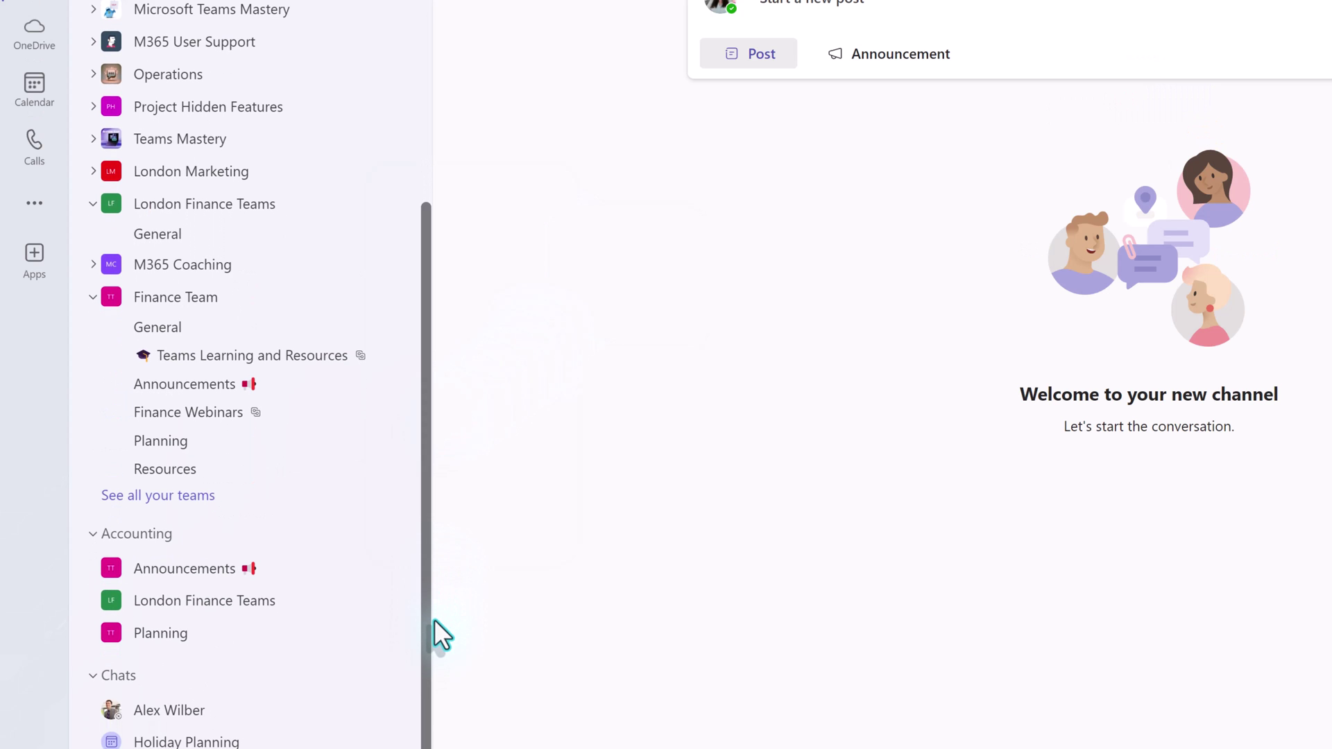
- Collapse the Favorites section, and collapse all remaining sections at once
{"action": "scroll", "coordinate": [436, 599], "scroll_direction": "up", "scroll_amount": 5}
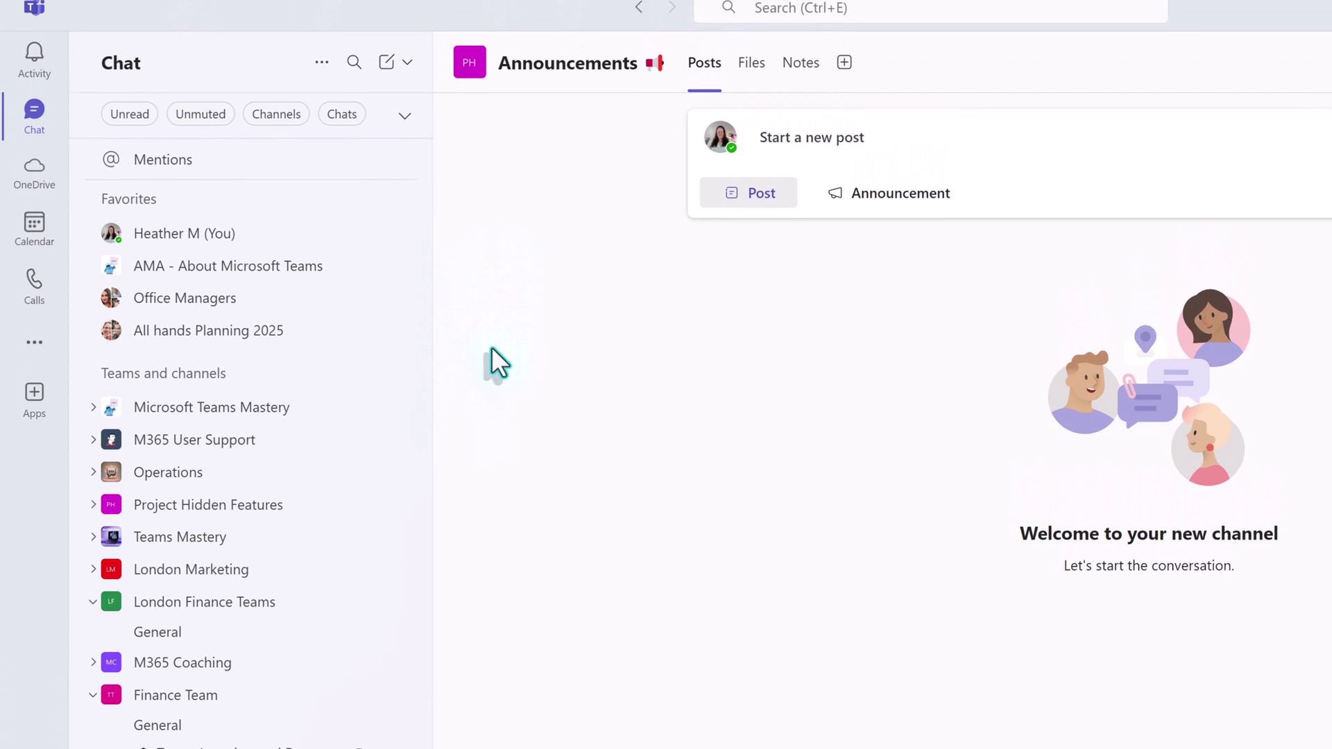
{"action": "left_click", "coordinate": [95, 216]}
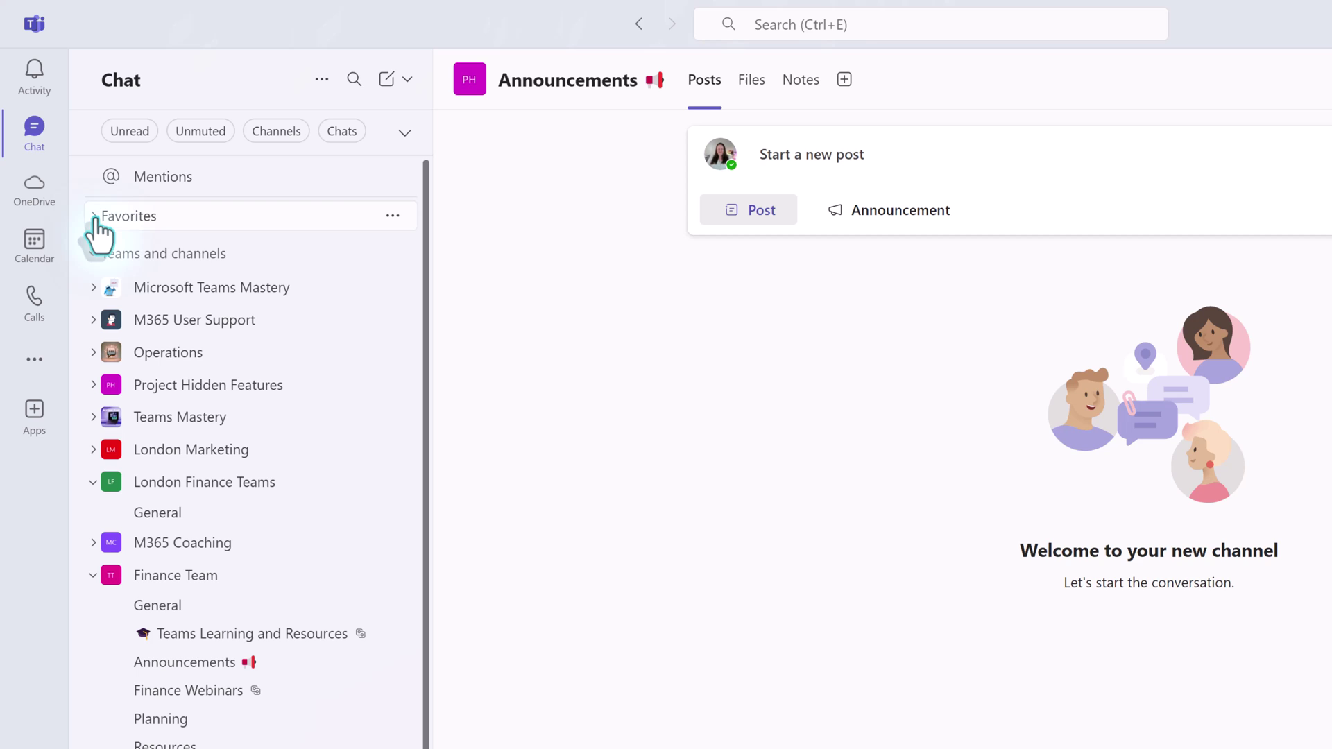
{"action": "left_click", "coordinate": [323, 82]}
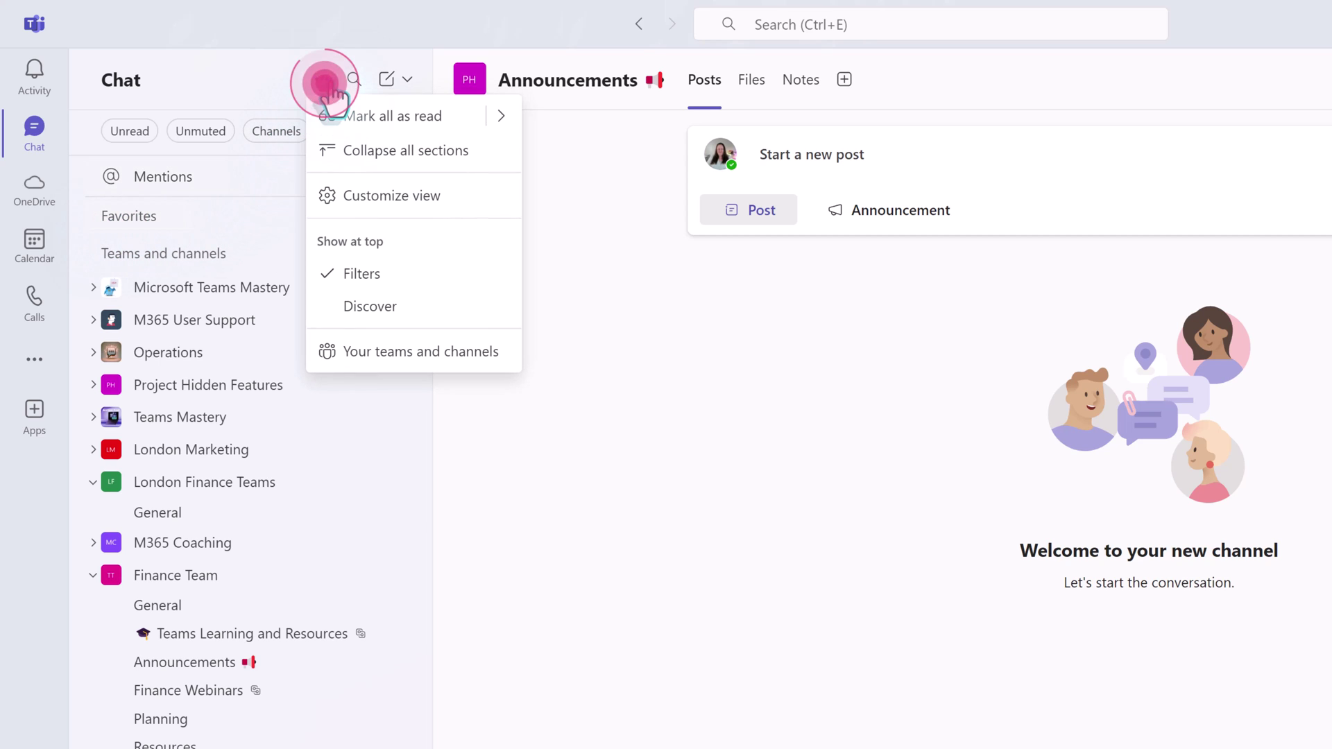
{"action": "left_click", "coordinate": [362, 161]}
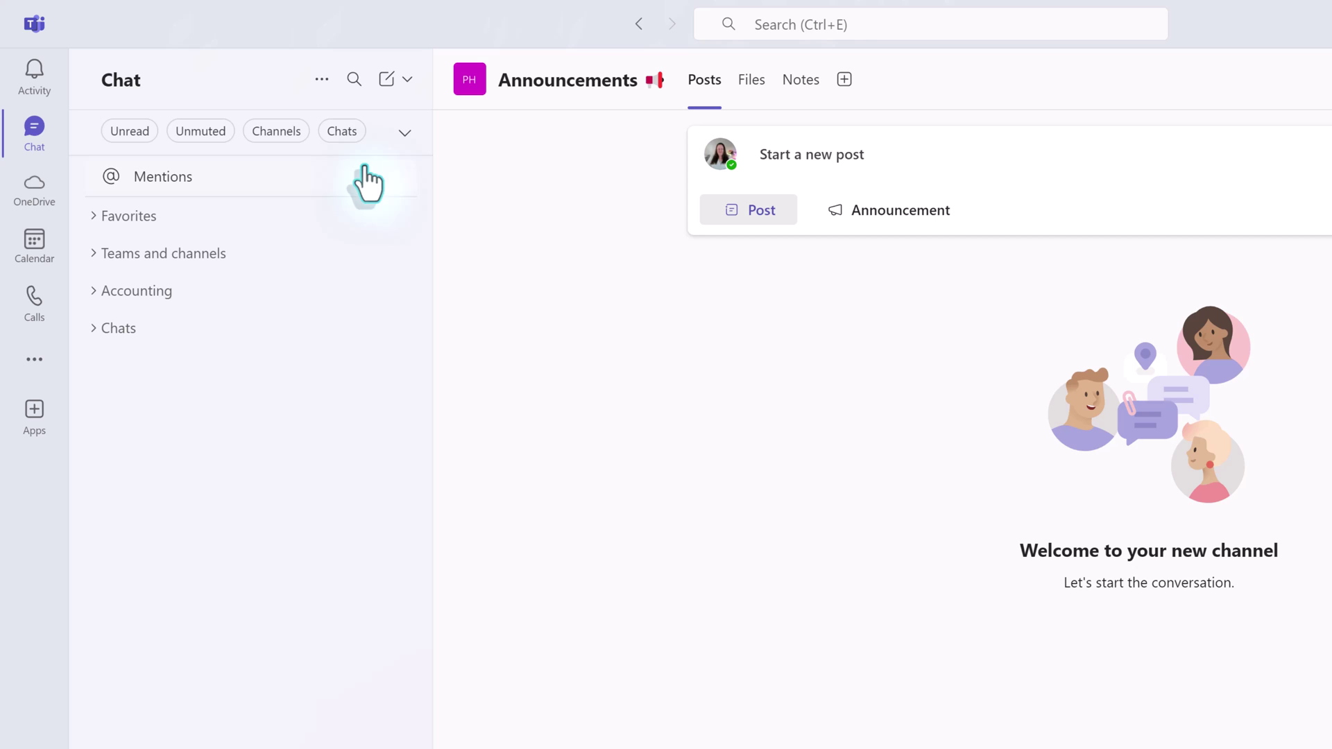
- Expand the Favorites section, and reveal the additional list filters and the filter-by-name text box
{"action": "left_click", "coordinate": [95, 221]}
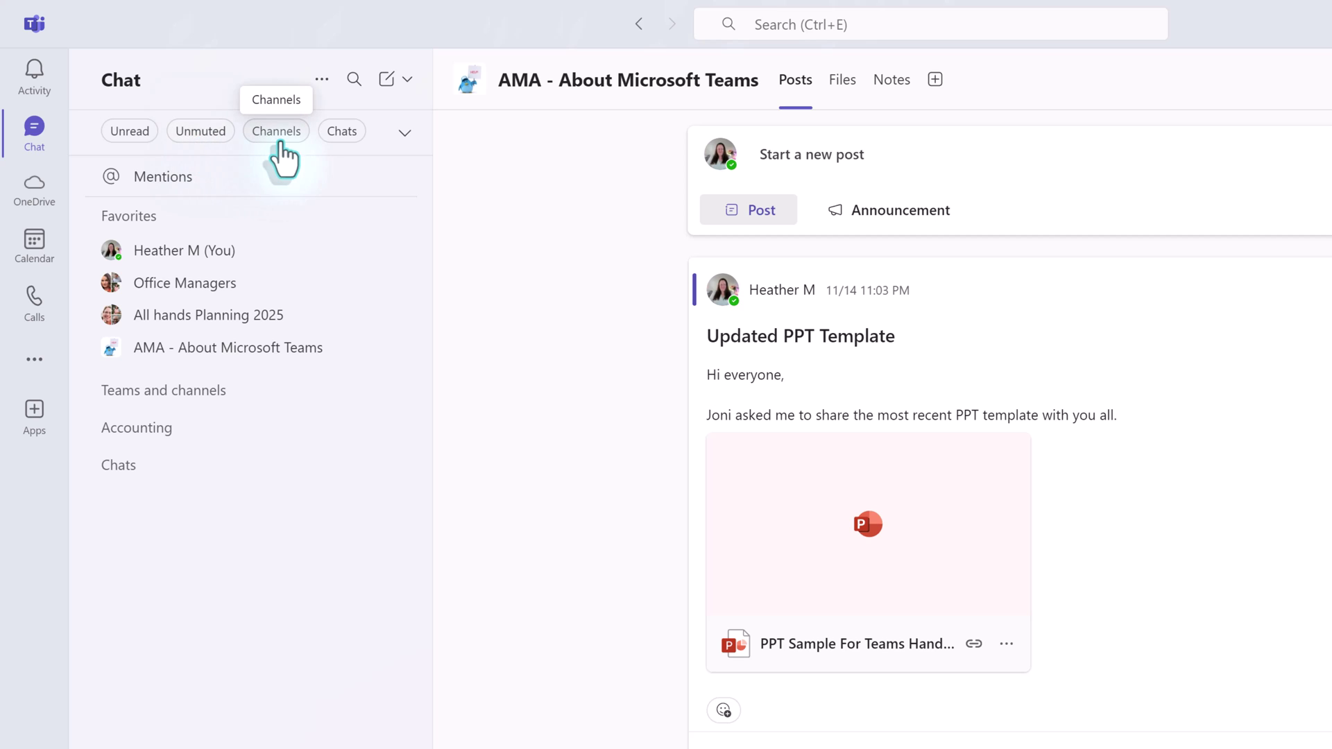
{"action": "left_click", "coordinate": [406, 136]}
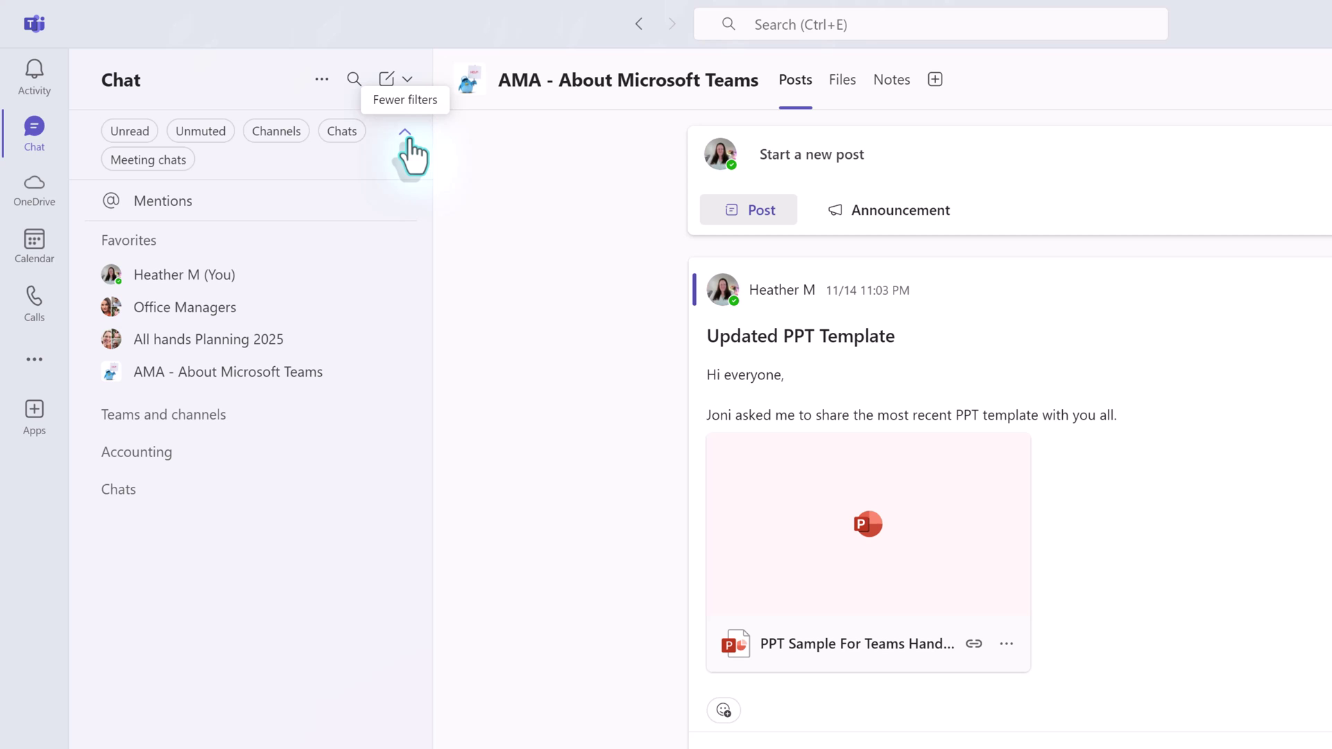
{"action": "left_click", "coordinate": [355, 91]}
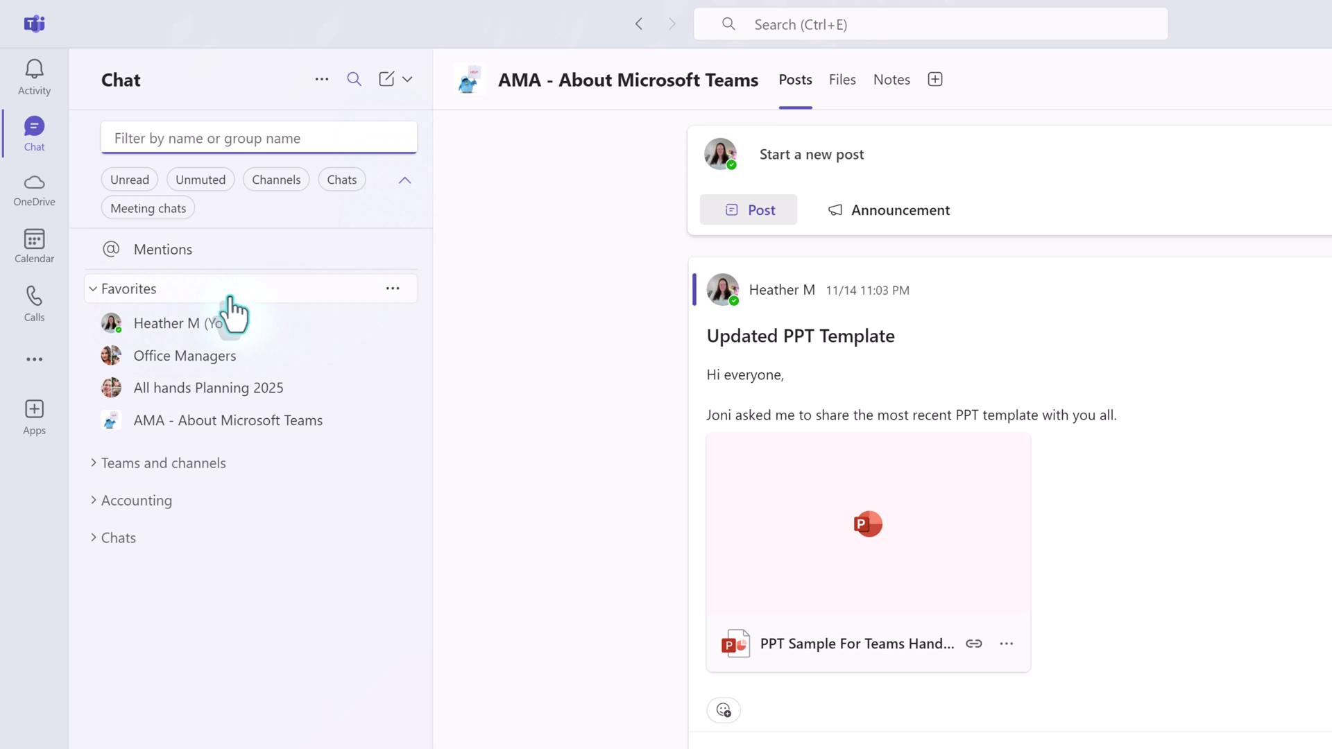
- Reorder Favorites so the AMA - About Microsoft Teams channel sits directly below the self chat
{"action": "left_click", "coordinate": [393, 290]}
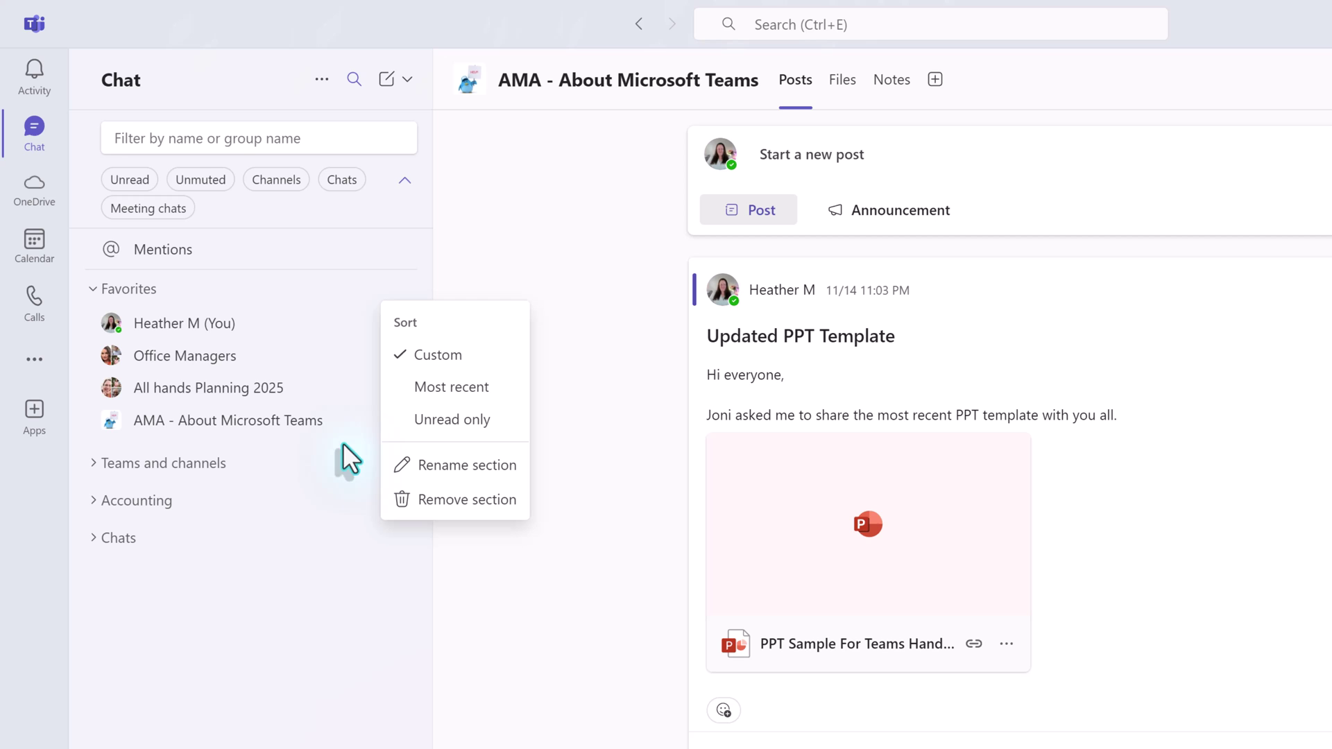
{"action": "left_click_drag", "start_coordinate": [239, 434], "coordinate": [229, 346]}
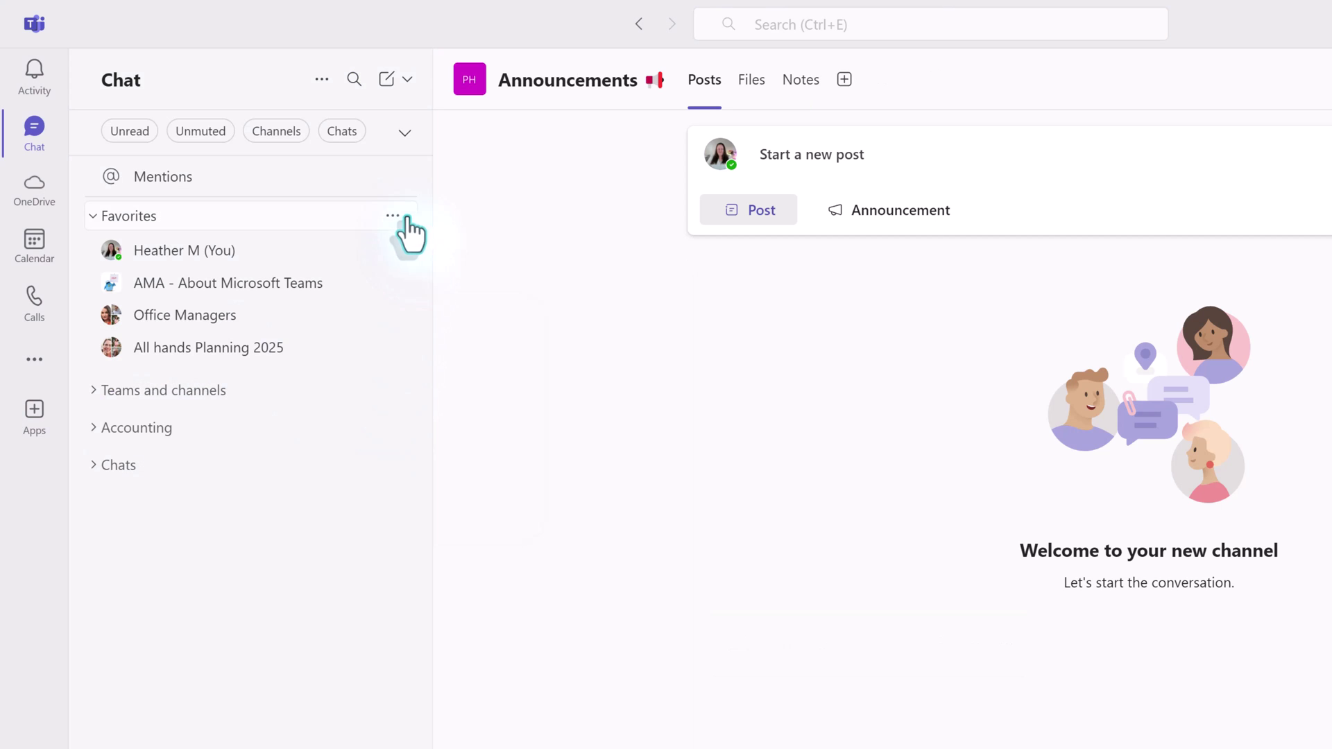
- Review the sort, rename and remove options of the Favorites section, and expand Chats to review its sort options
{"action": "left_click", "coordinate": [408, 219]}
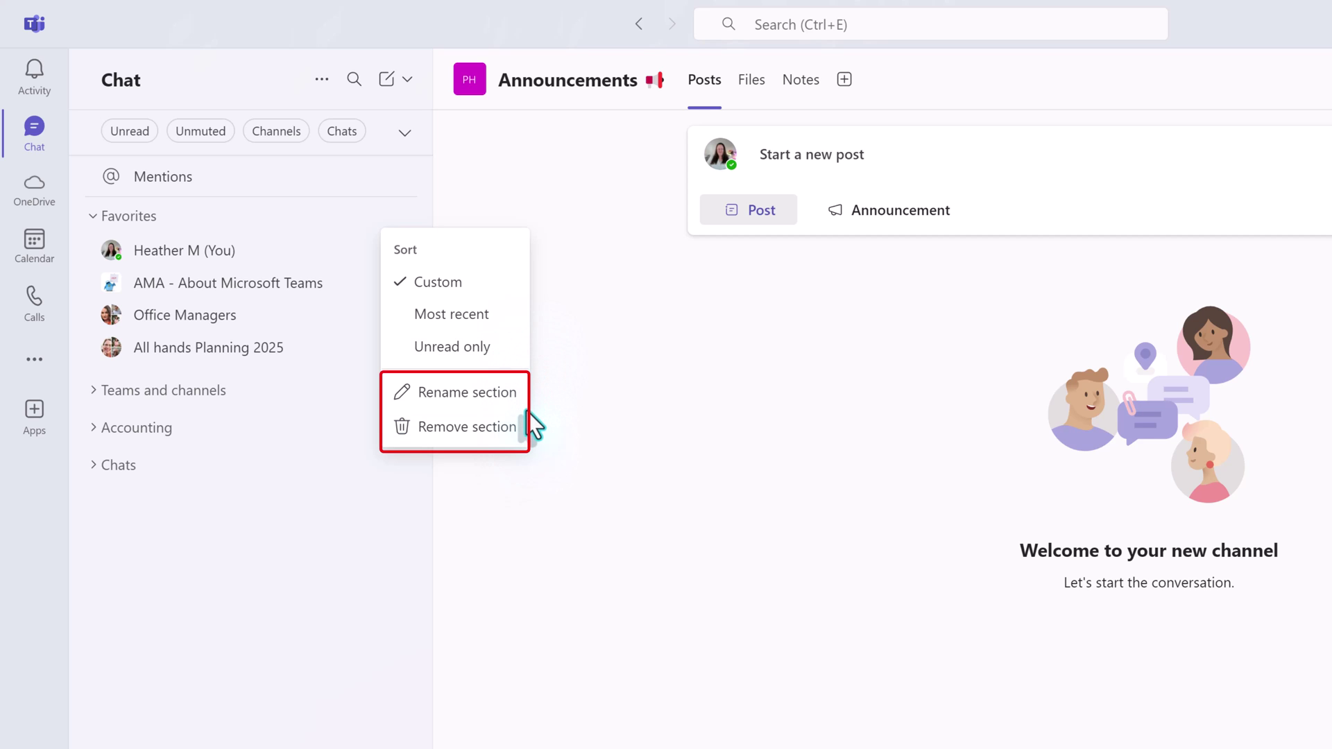
{"action": "left_click", "coordinate": [534, 425]}
{"action": "left_click", "coordinate": [93, 466]}
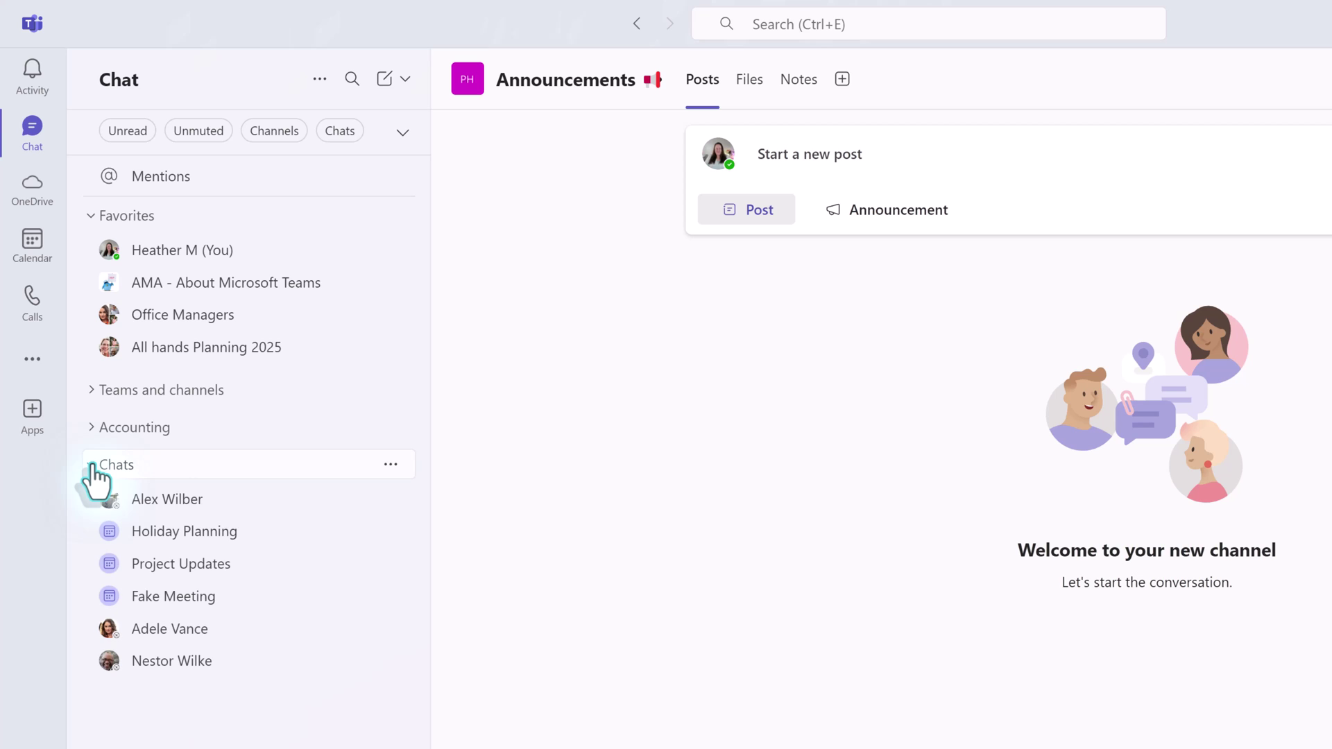
{"action": "left_click", "coordinate": [390, 466]}
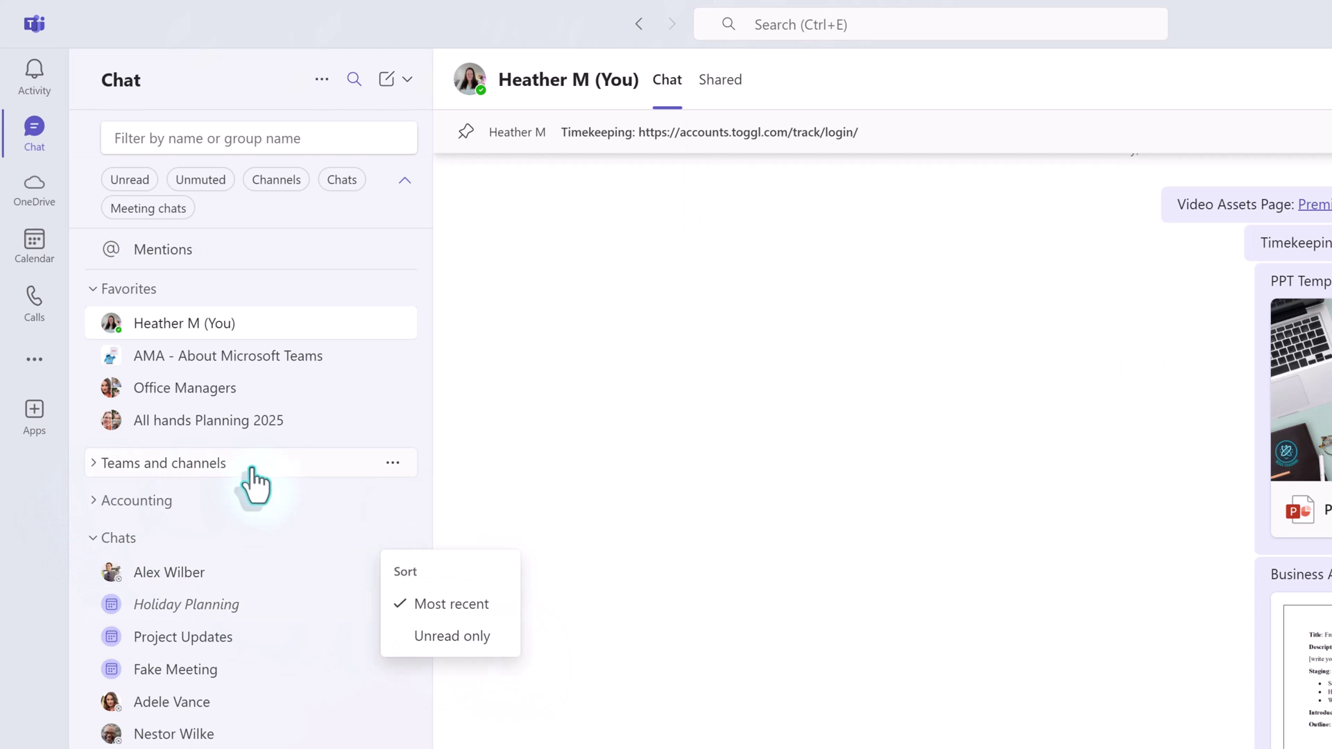
- Set the Teams and channels section to display channels only, and expand it to browse the channel list
{"action": "left_click", "coordinate": [395, 465]}
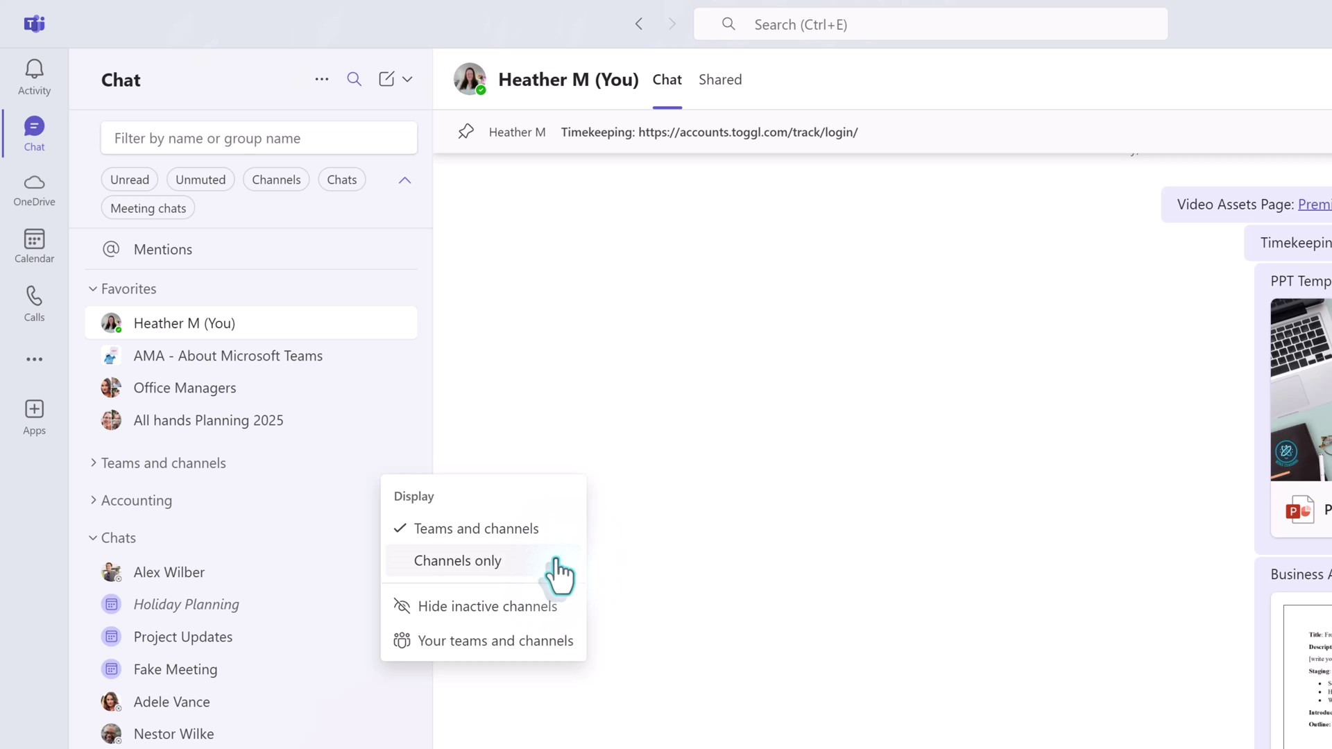
{"action": "left_click", "coordinate": [555, 530]}
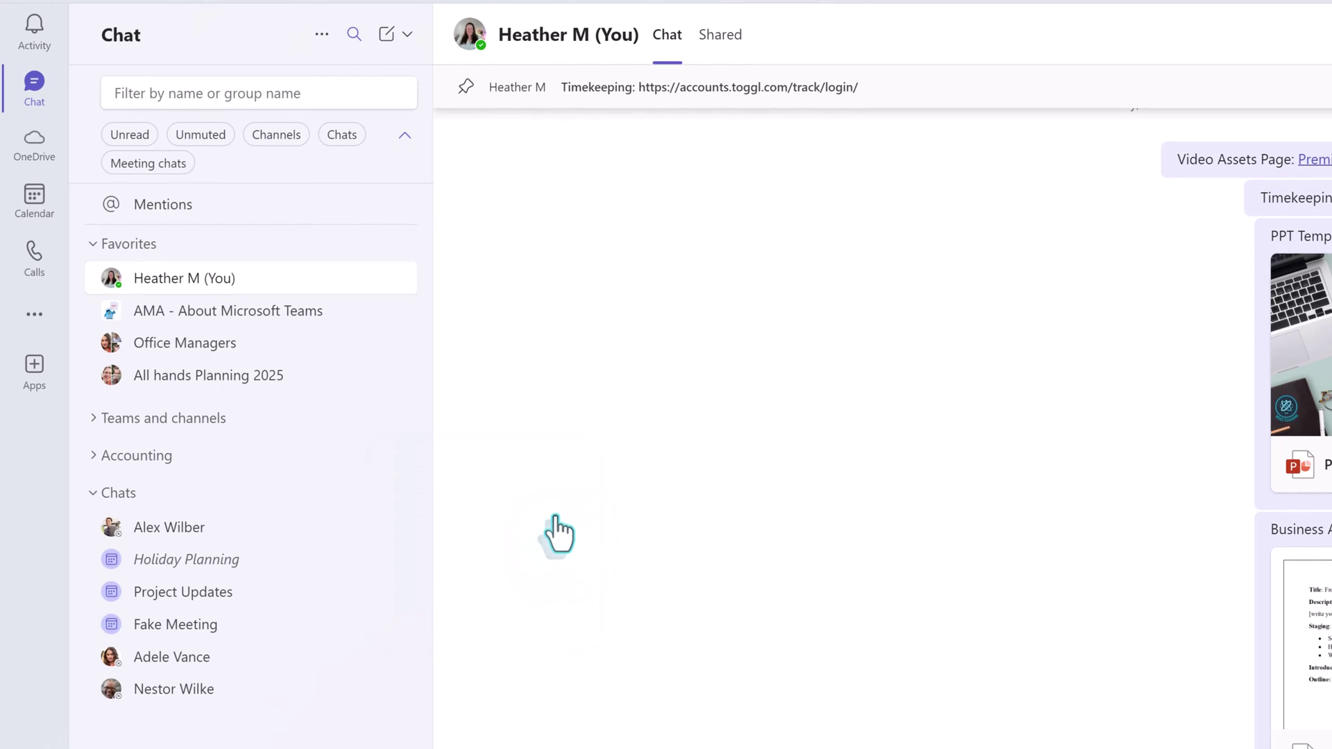
{"action": "left_click", "coordinate": [97, 434]}
{"action": "scroll", "coordinate": [333, 559], "scroll_direction": "down", "scroll_amount": 4}
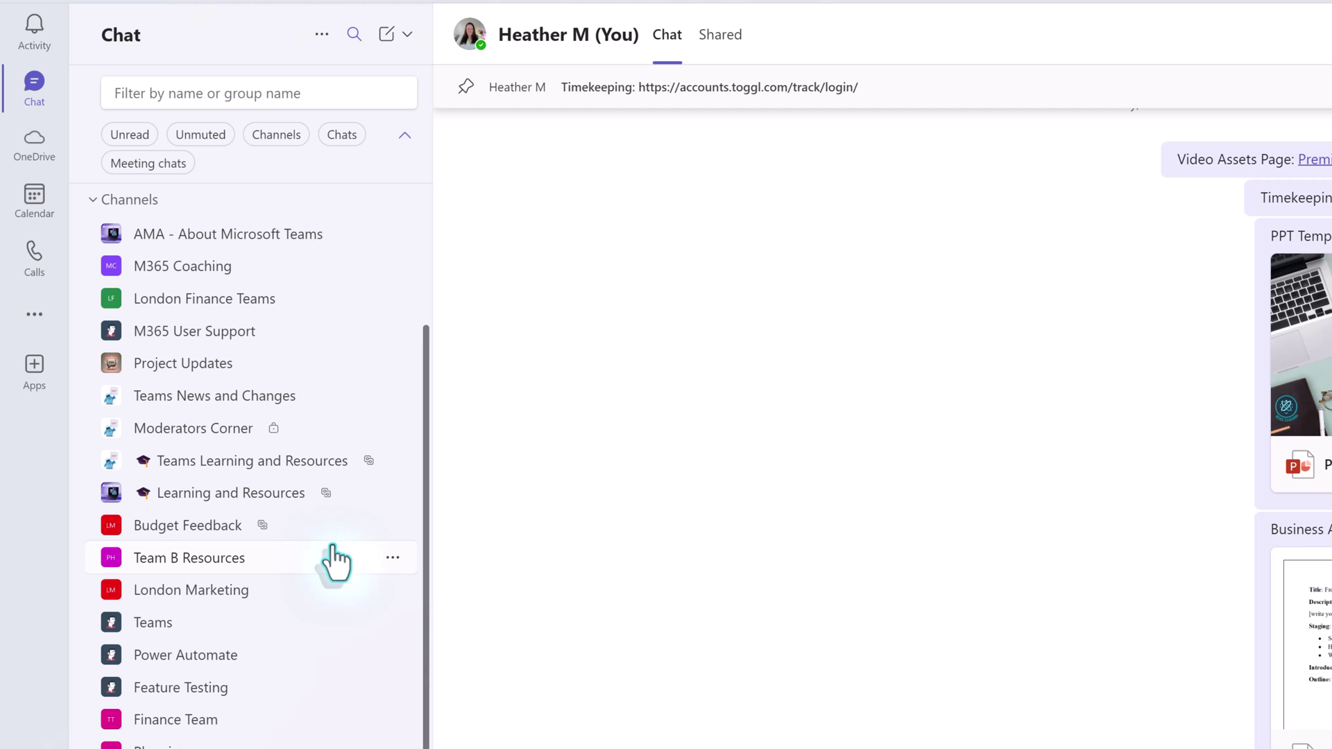
{"action": "scroll", "coordinate": [335, 560], "scroll_direction": "up", "scroll_amount": 1}
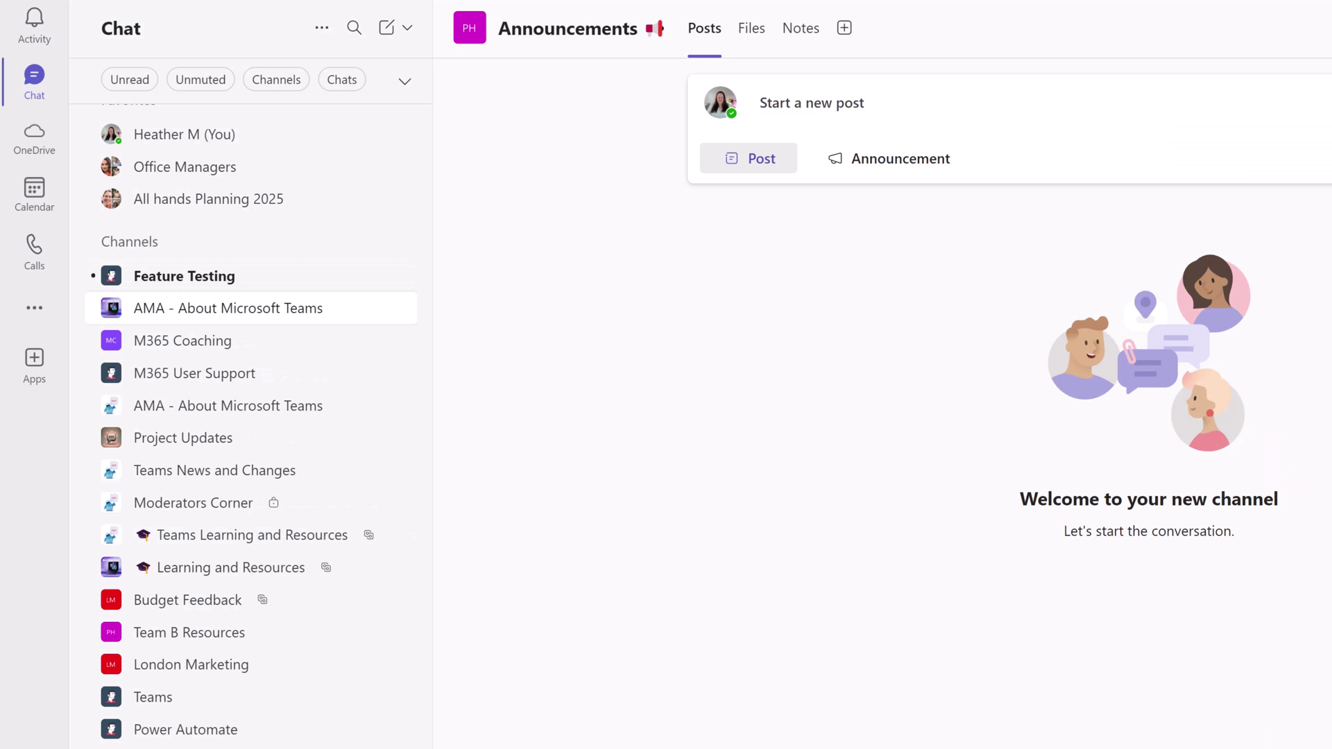
- Review the Channels section's display and sort options, and view the team details of the AMA - About Microsoft Teams channel below Feature Testing
{"action": "left_click", "coordinate": [397, 242]}
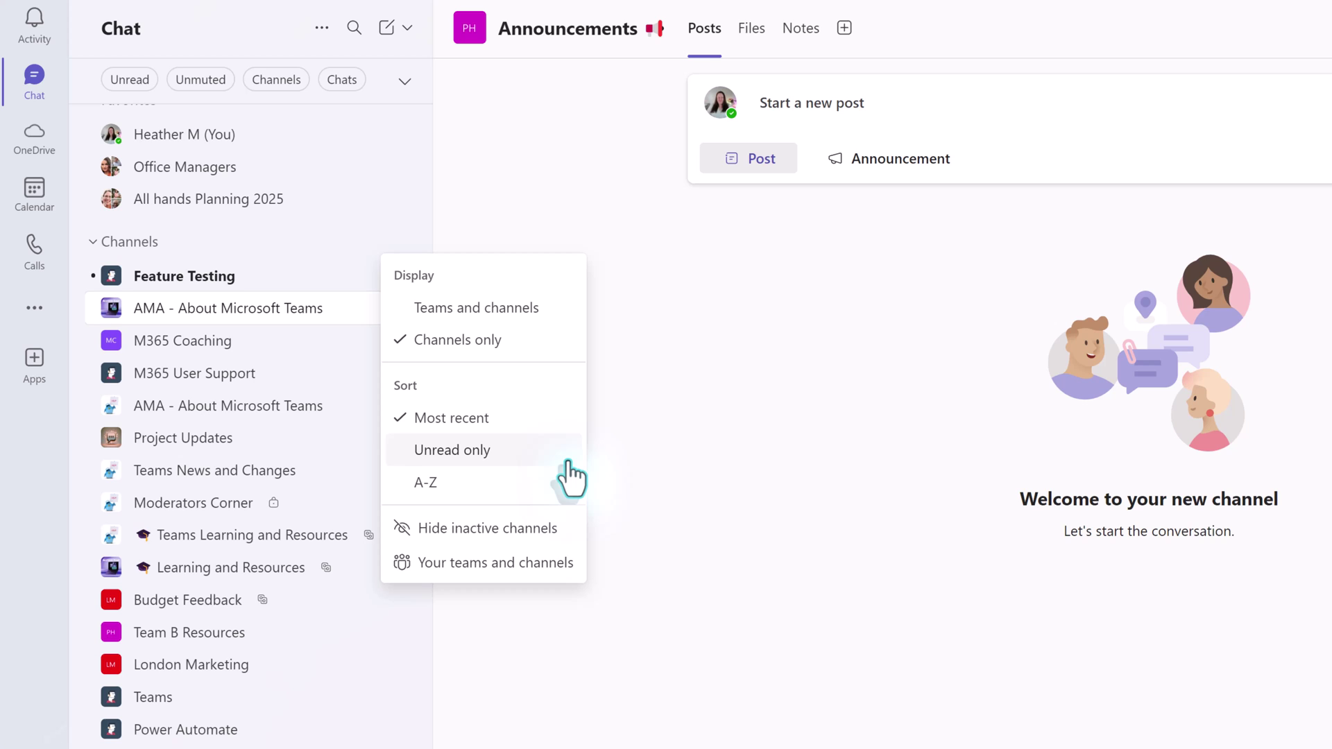
{"action": "left_click", "coordinate": [621, 460]}
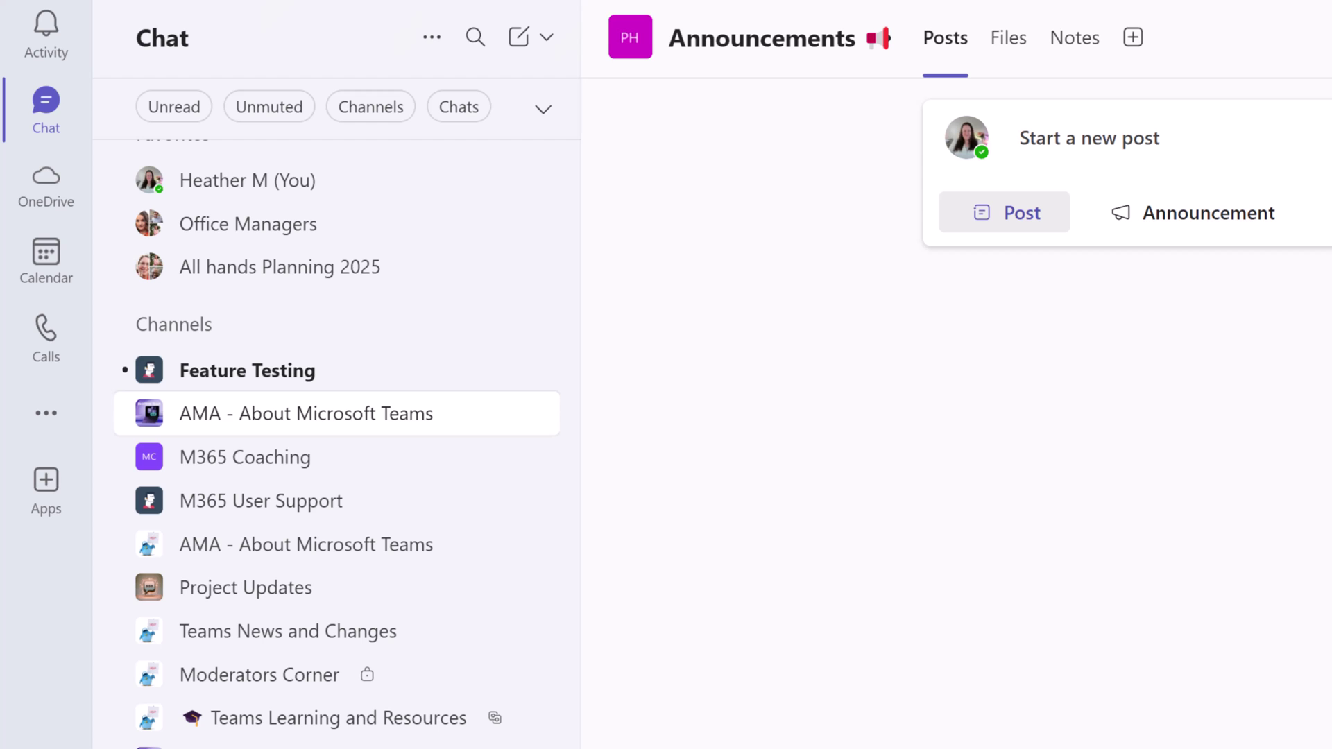
{"action": "mouse_move", "coordinate": [150, 416]}
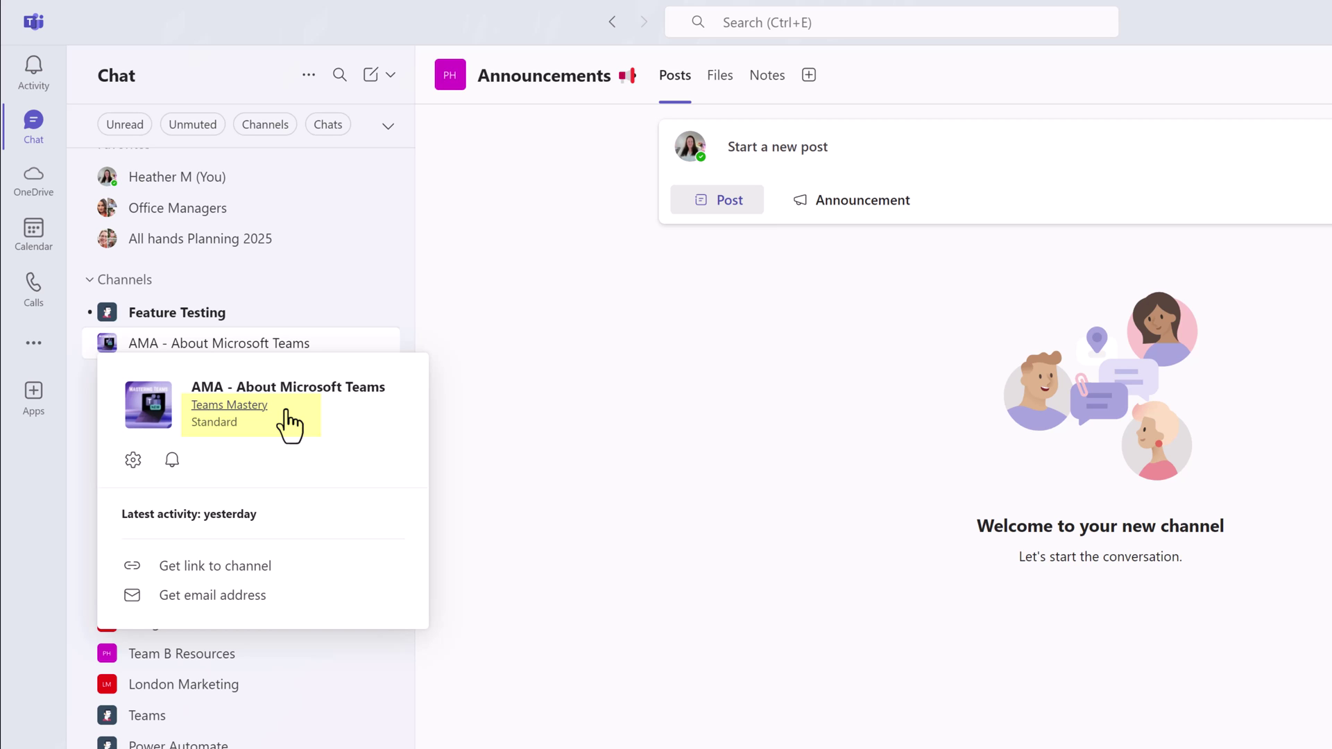
- Reply to the New Calendar post in Feature Testing with "Are you using desktop or web app? I only see it in desktop right now."
{"action": "left_click", "coordinate": [177, 313]}
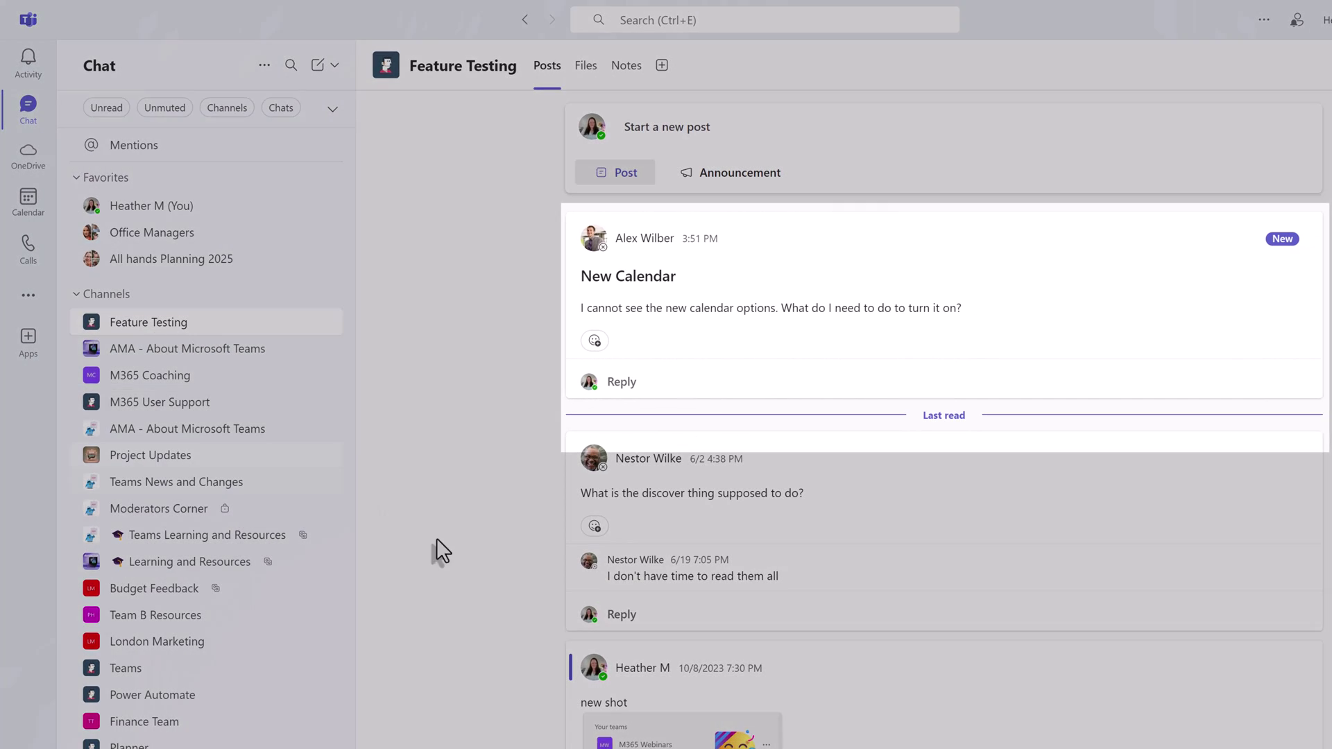
{"action": "left_click", "coordinate": [717, 390]}
{"action": "type", "text": "Are you using desktop or web app? I only see it in desktop right now."}
{"action": "key", "text": "Return"}
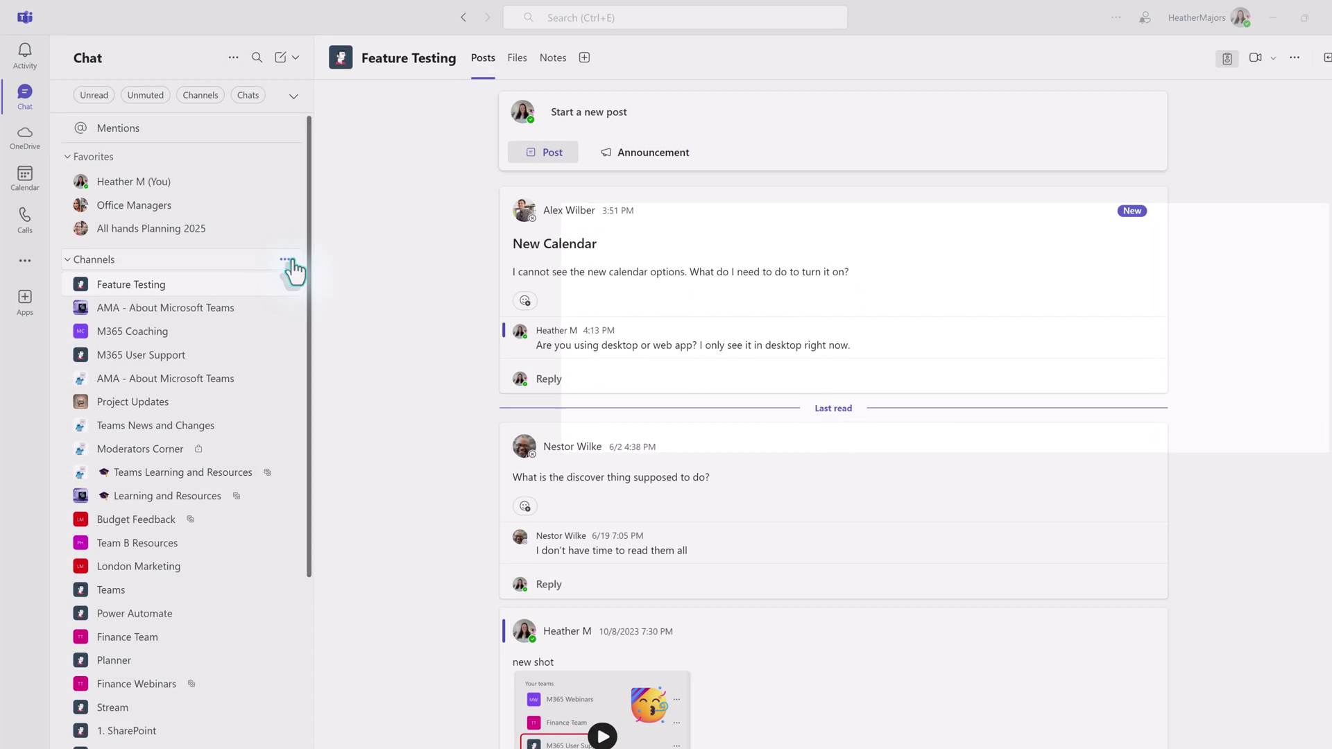
- Set the Channels section to display teams and channels, and move the Accounting section above Favorites
{"action": "left_click", "coordinate": [323, 294]}
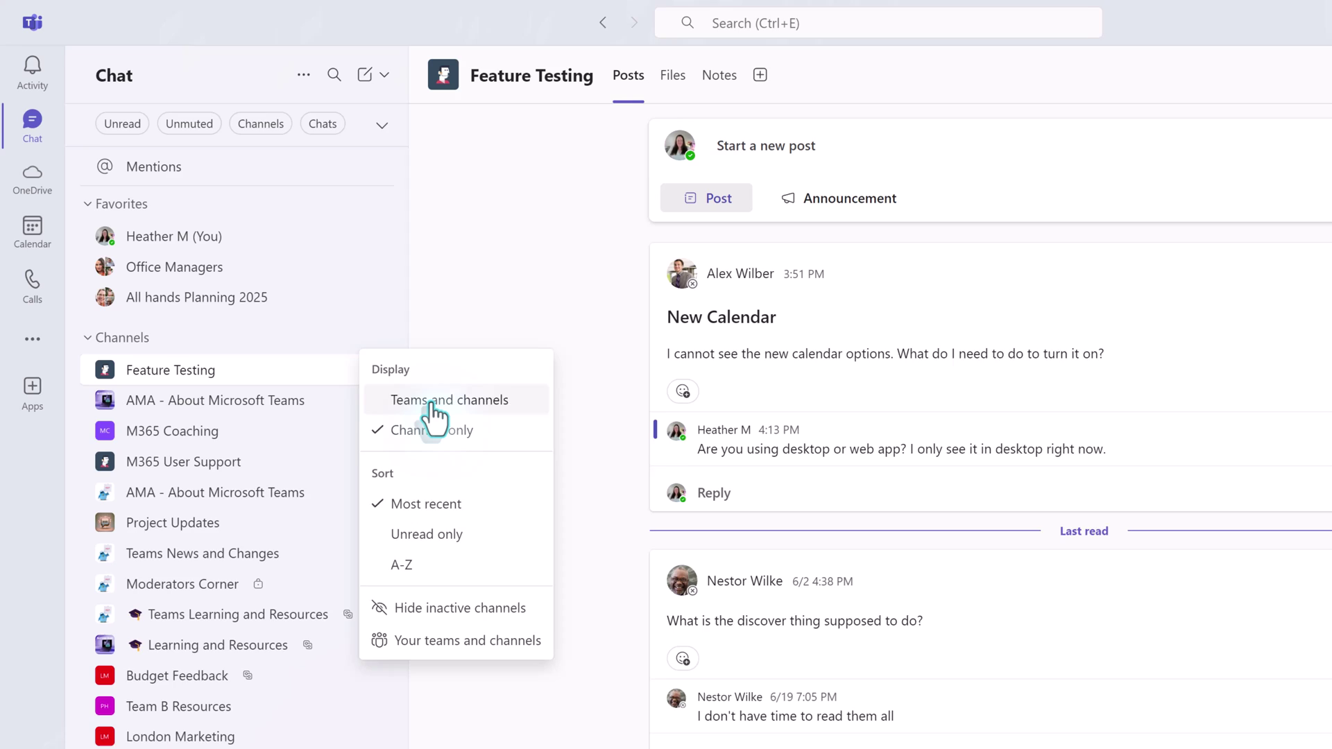
{"action": "left_click", "coordinate": [420, 374]}
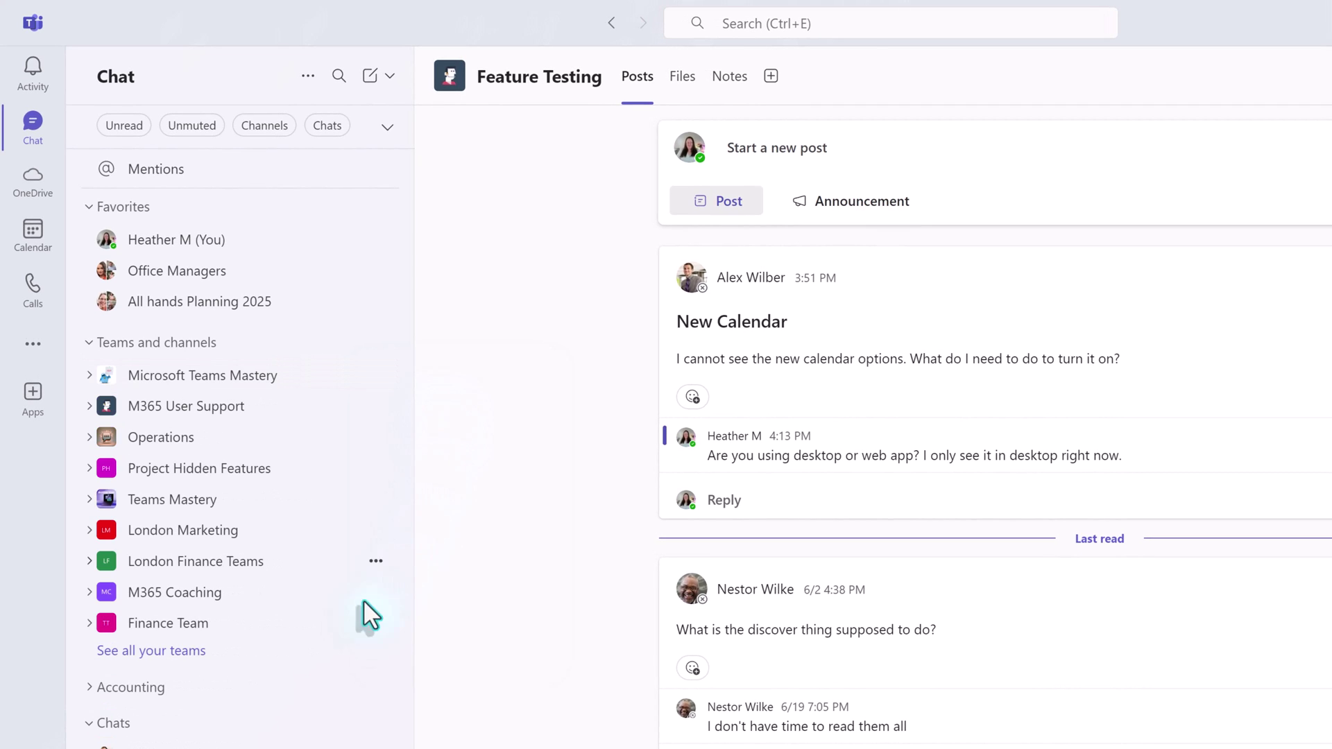
{"action": "left_click_drag", "start_coordinate": [160, 690], "coordinate": [231, 202]}
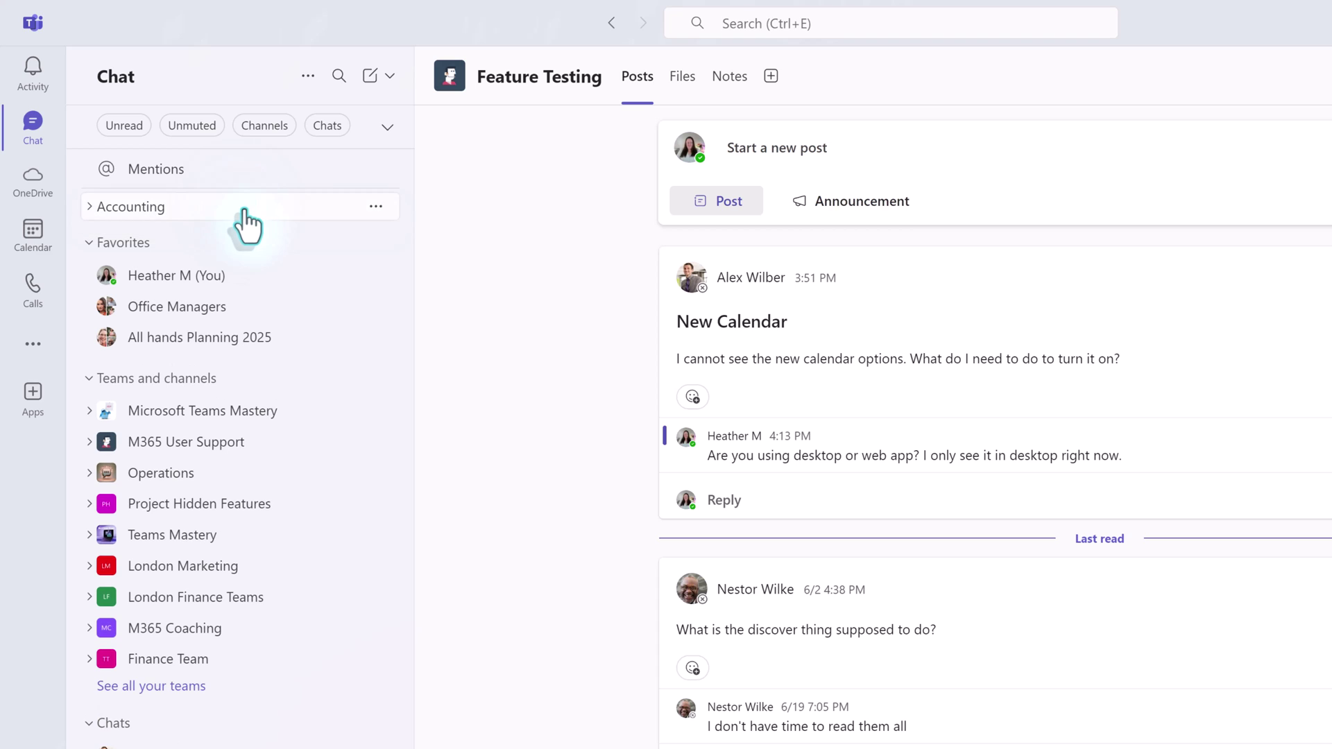
- Customize the view to show chats and channels as Separate, and dismiss the feedback survey without sending it
{"action": "left_click", "coordinate": [308, 77]}
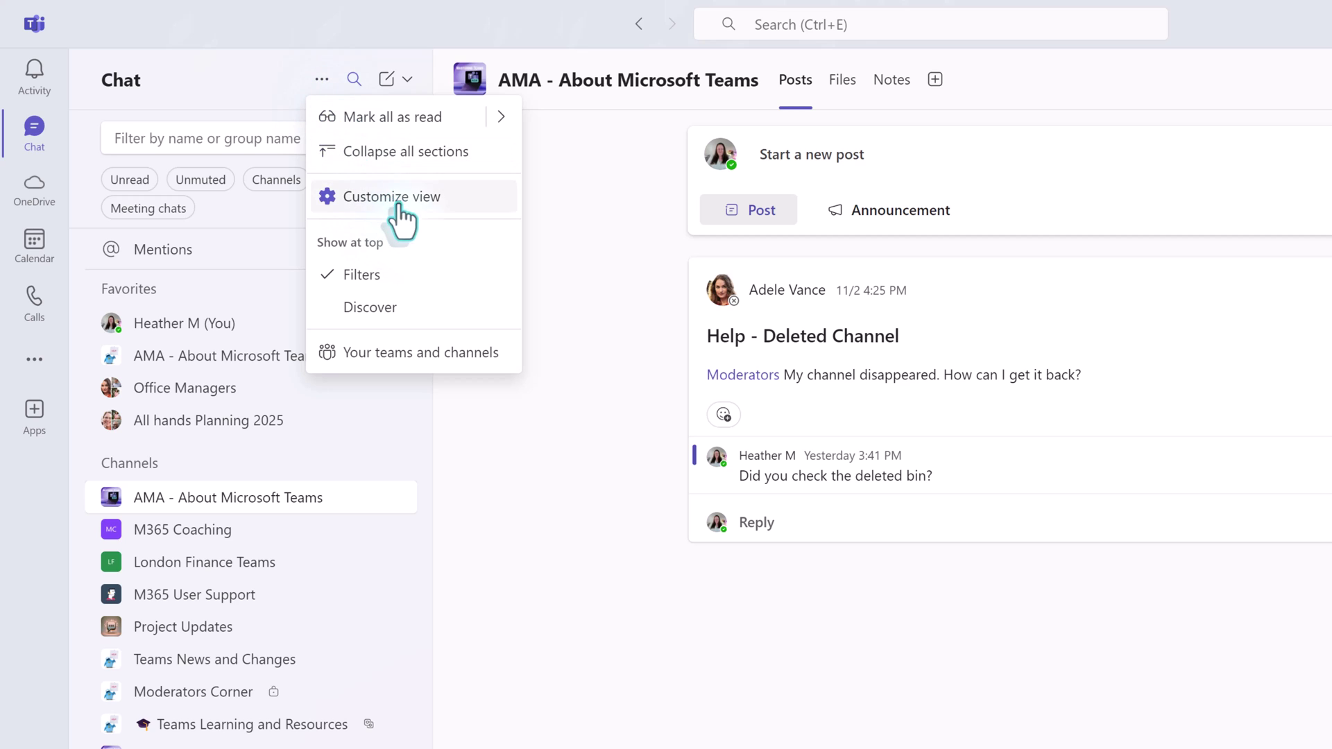
{"action": "left_click", "coordinate": [460, 207]}
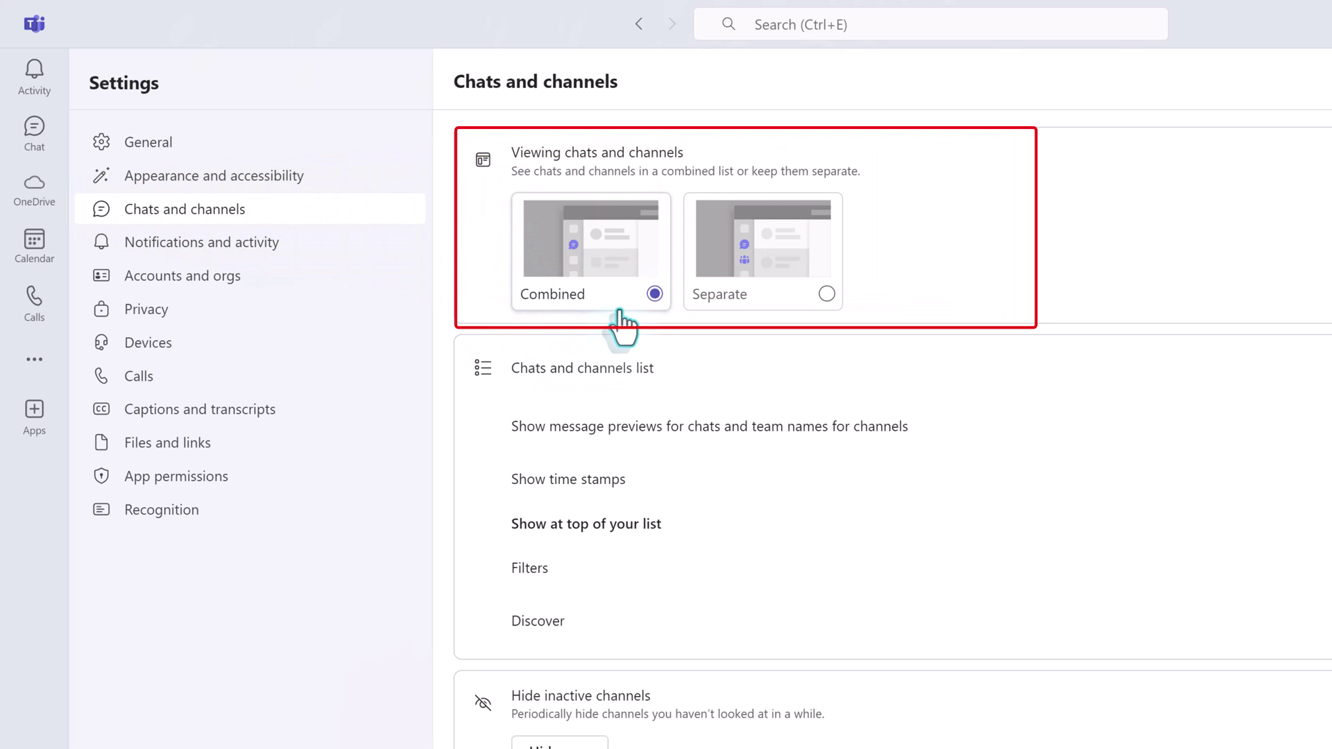
{"action": "left_click", "coordinate": [827, 294]}
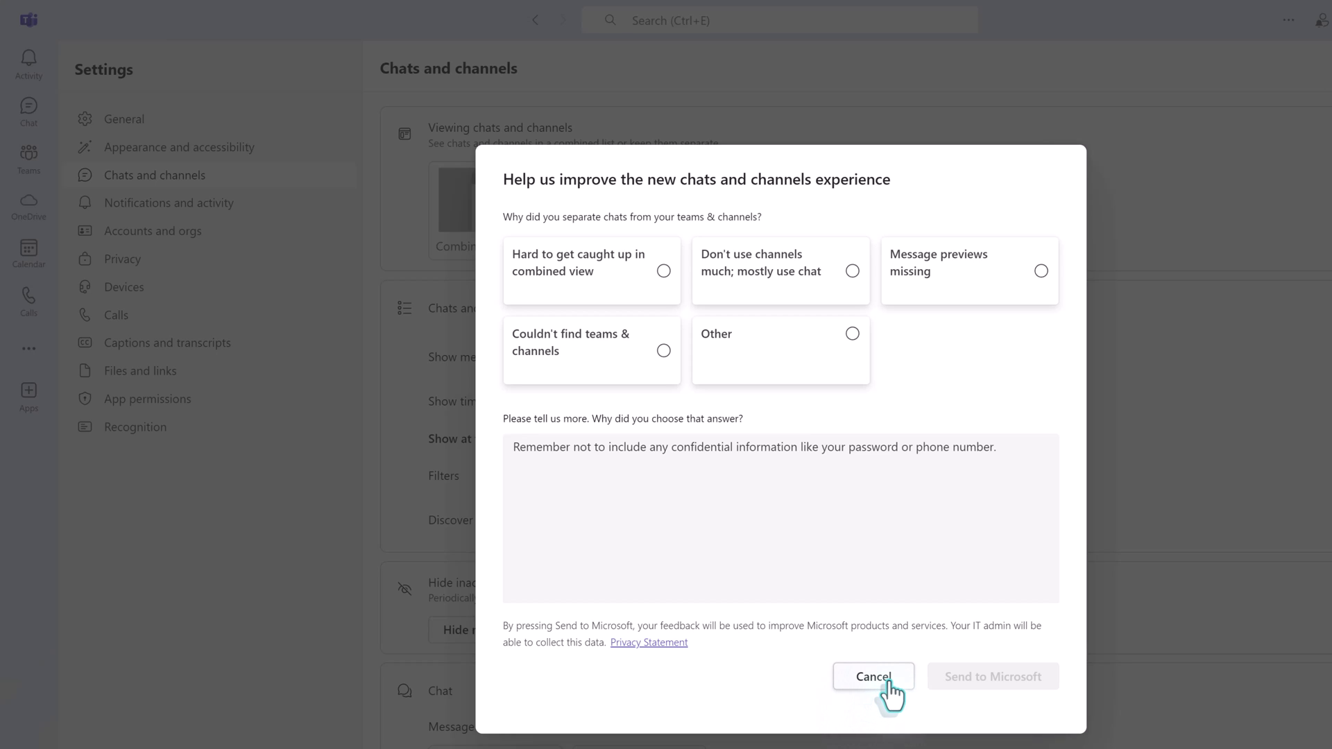
{"action": "left_click", "coordinate": [873, 677]}
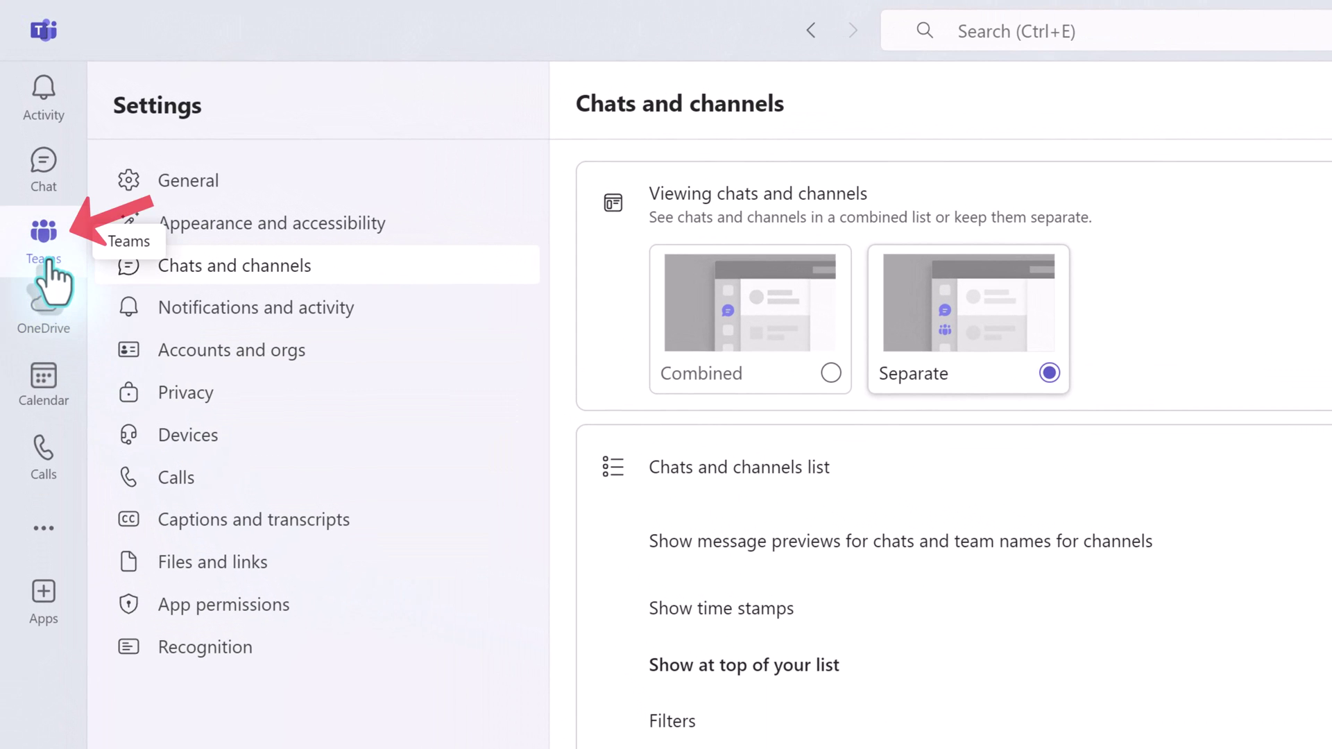
- Set the channel list in the separate Teams view to display teams and channels, and review the options for creating new items
{"action": "left_click", "coordinate": [46, 271]}
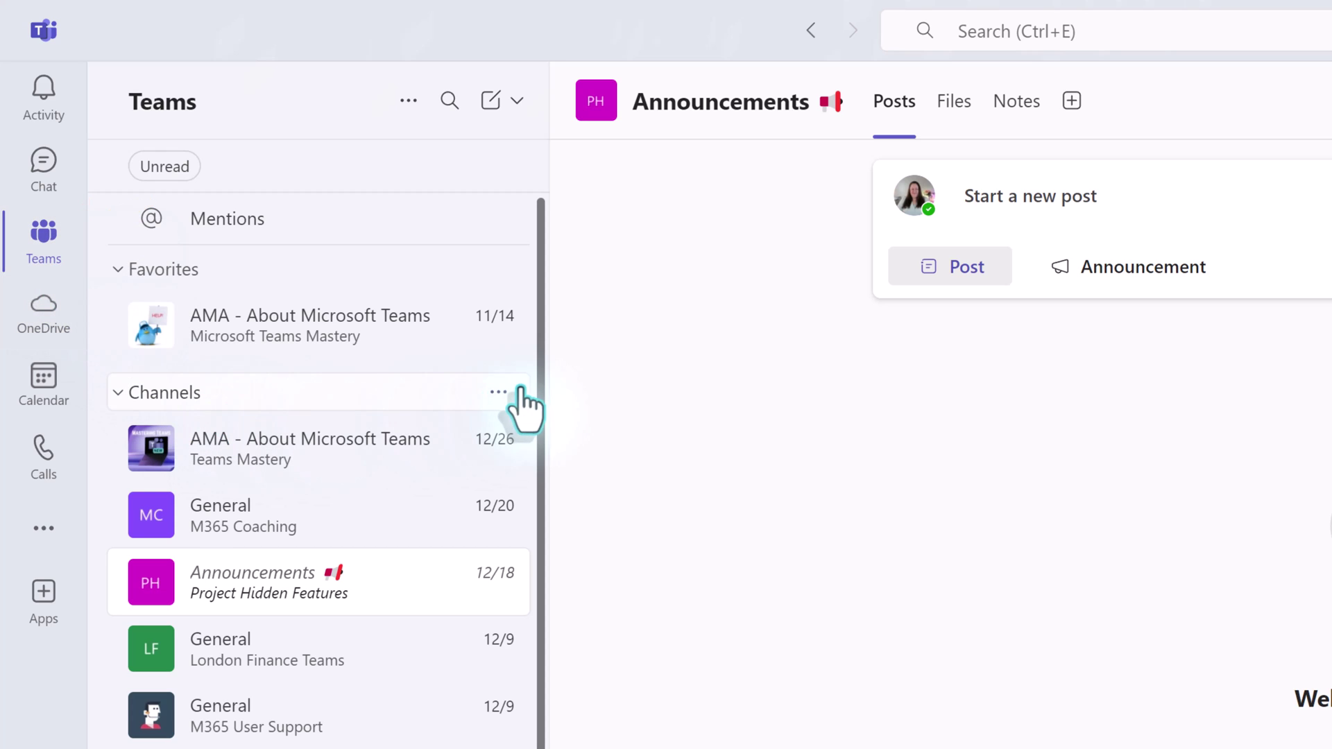
{"action": "left_click", "coordinate": [503, 393]}
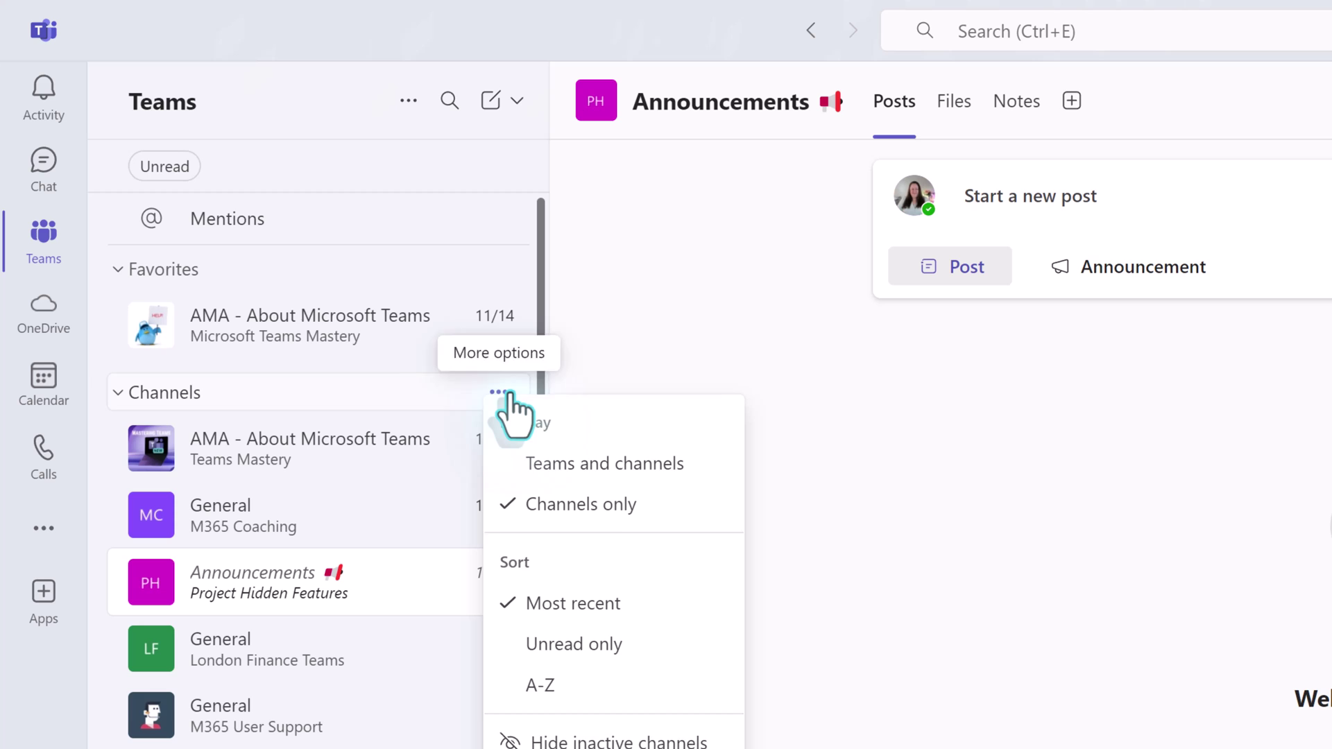
{"action": "left_click", "coordinate": [589, 498]}
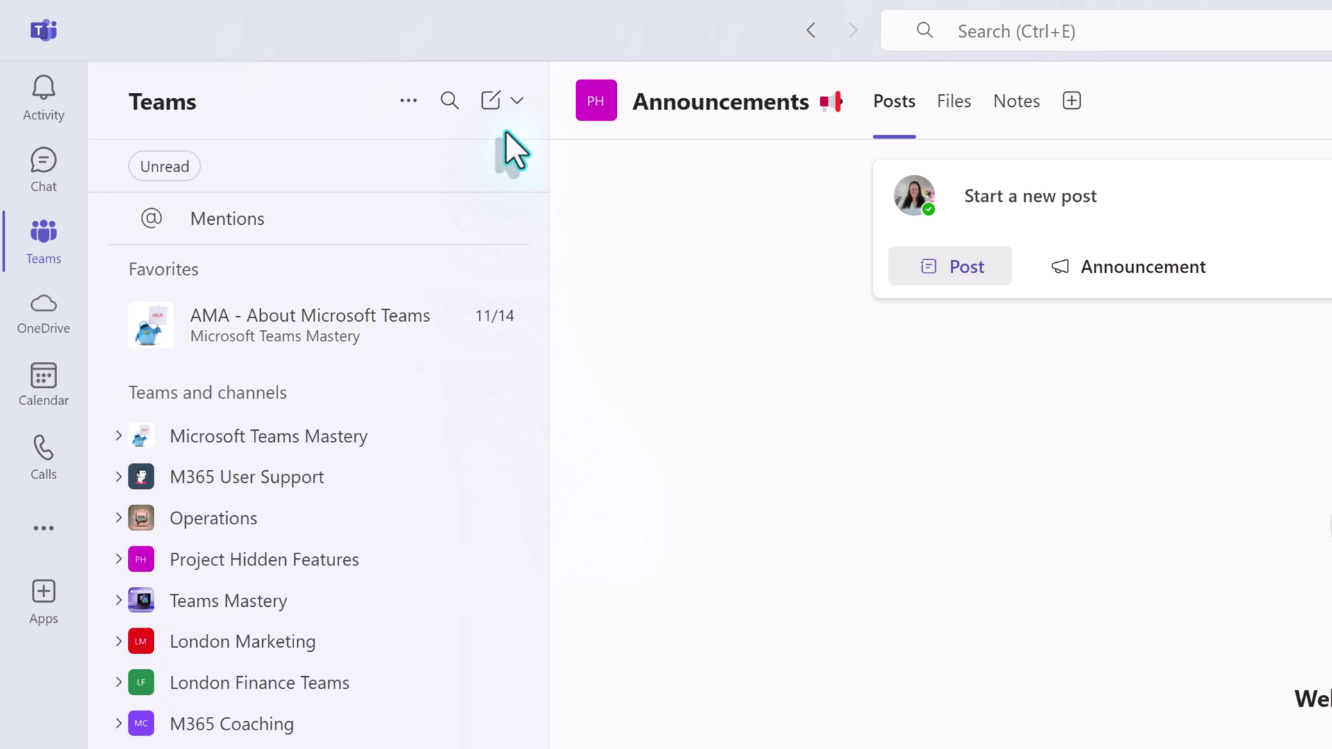
{"action": "left_click", "coordinate": [516, 104]}
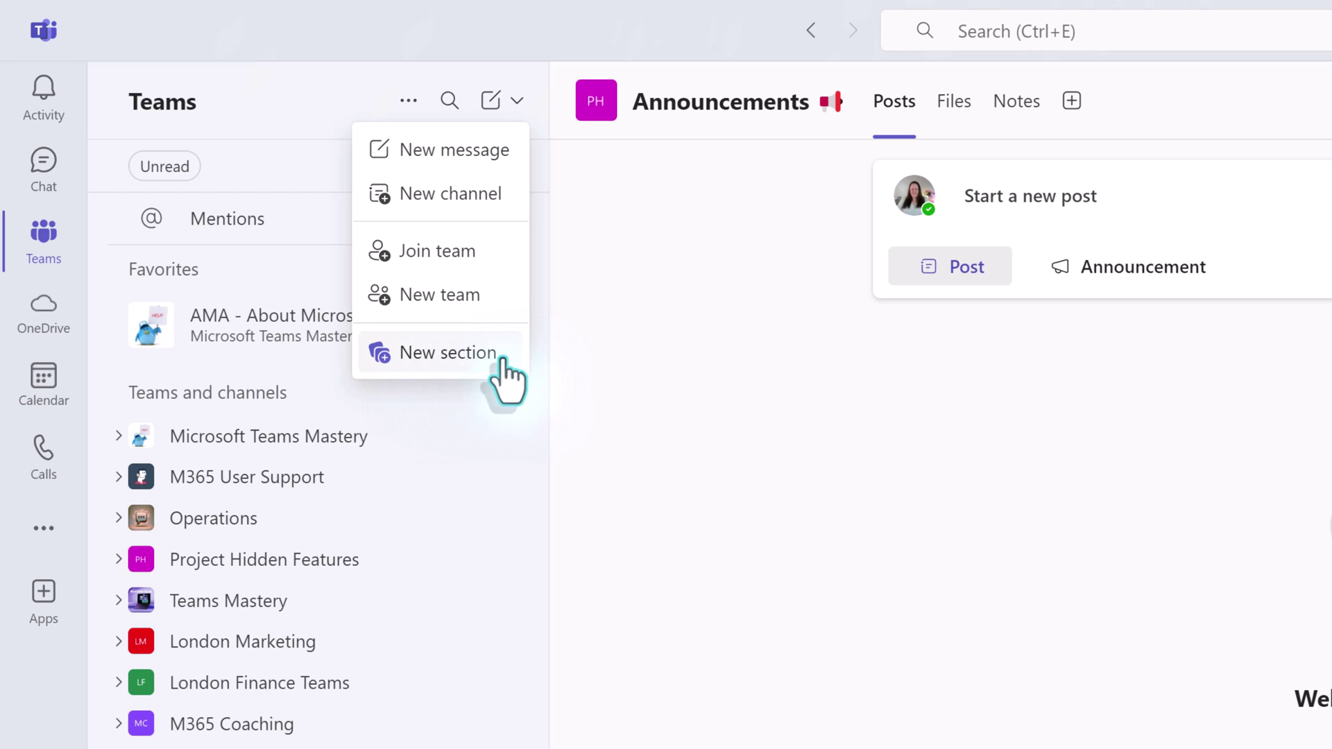
{"action": "left_click", "coordinate": [632, 338]}
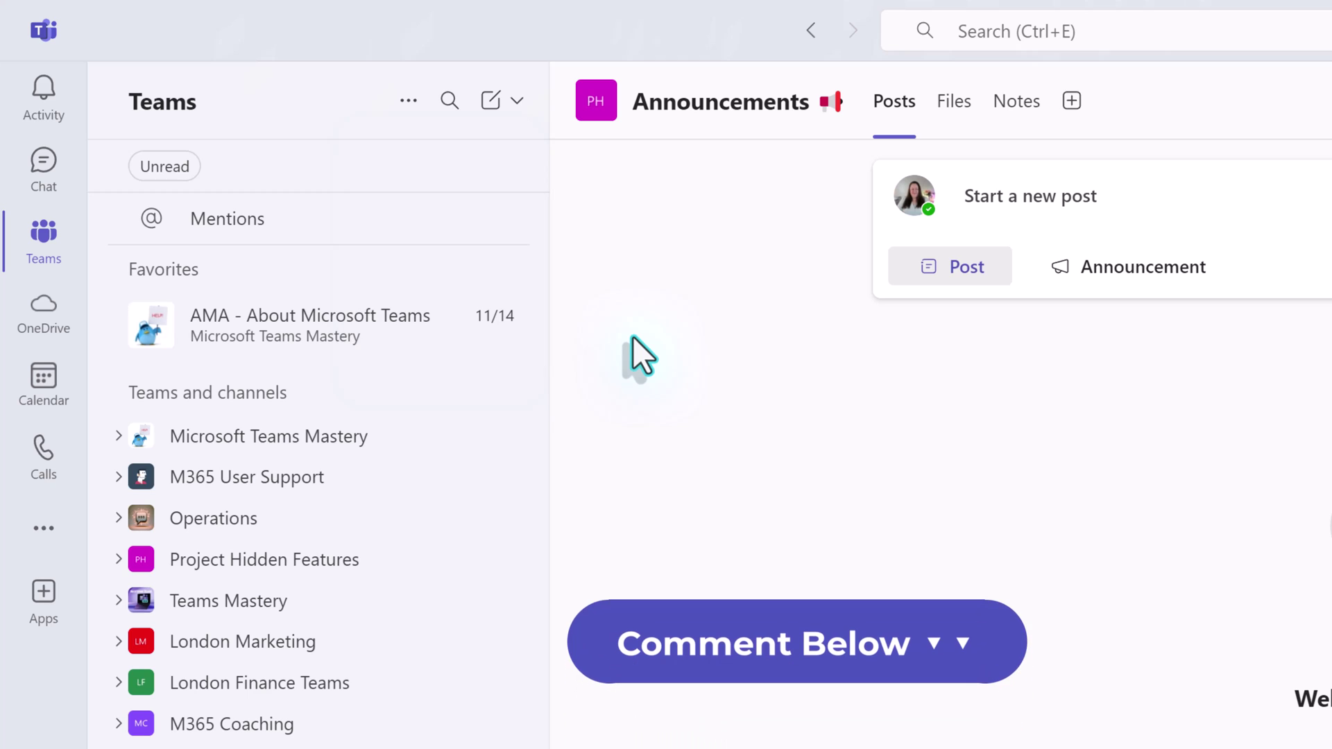